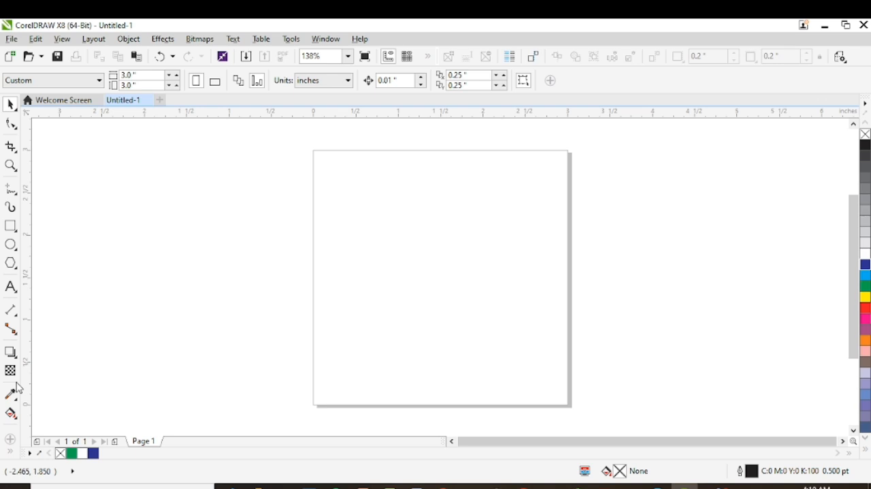
{"action": "left_click", "coordinate": [13, 486]}
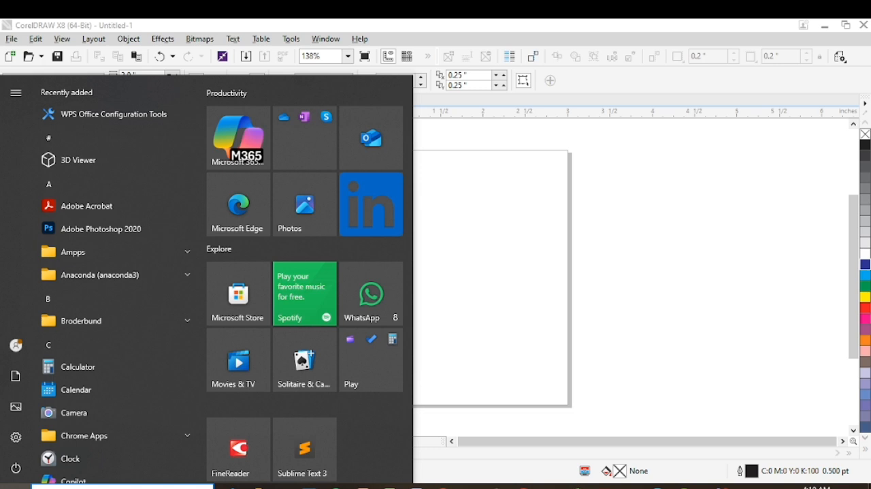
{"action": "left_click", "coordinate": [486, 218]}
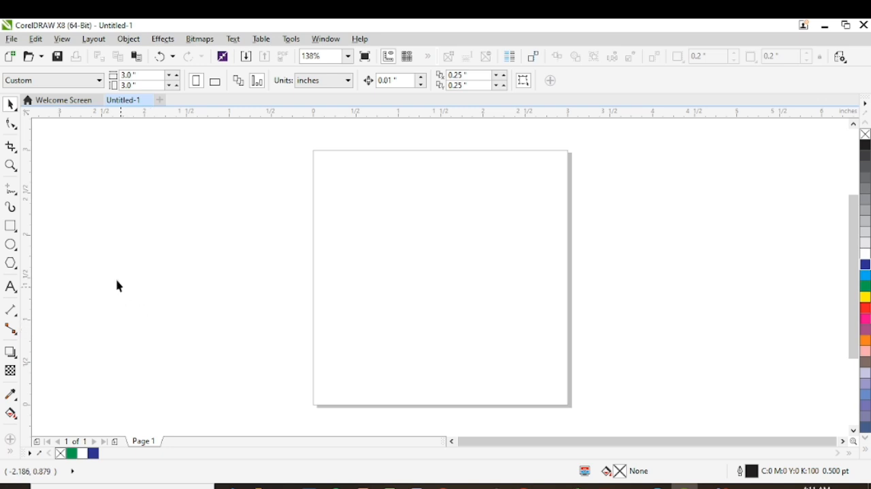
- Draw a tall rectangle about 1.39 by 2.65 inches beside the page and move it onto the page
{"action": "left_click", "coordinate": [11, 225]}
{"action": "left_click_drag", "start_coordinate": [158, 175], "coordinate": [277, 399]}
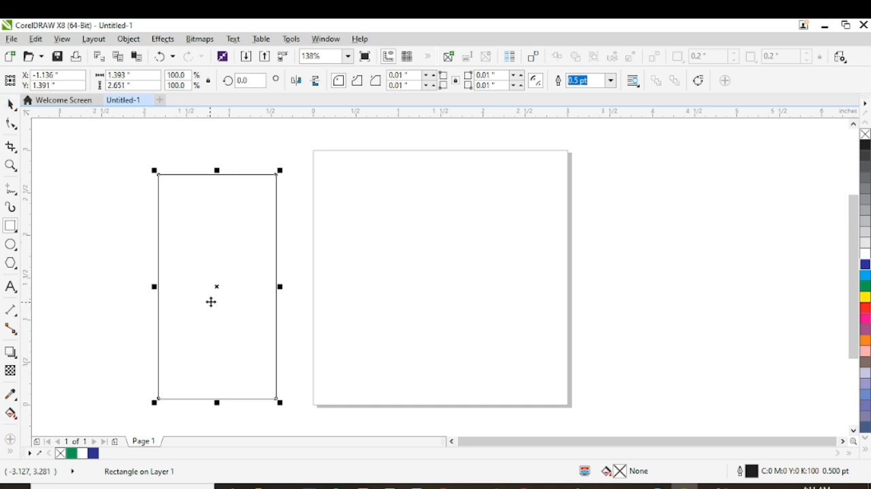
{"action": "left_click_drag", "start_coordinate": [217, 289], "coordinate": [450, 324]}
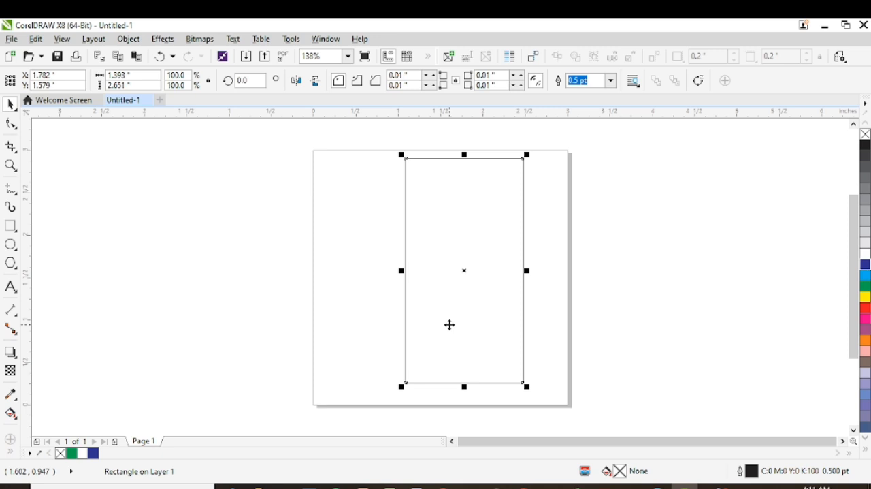
- Delete the rectangle from the page
{"action": "left_click", "coordinate": [450, 324]}
{"action": "key", "text": "Delete"}
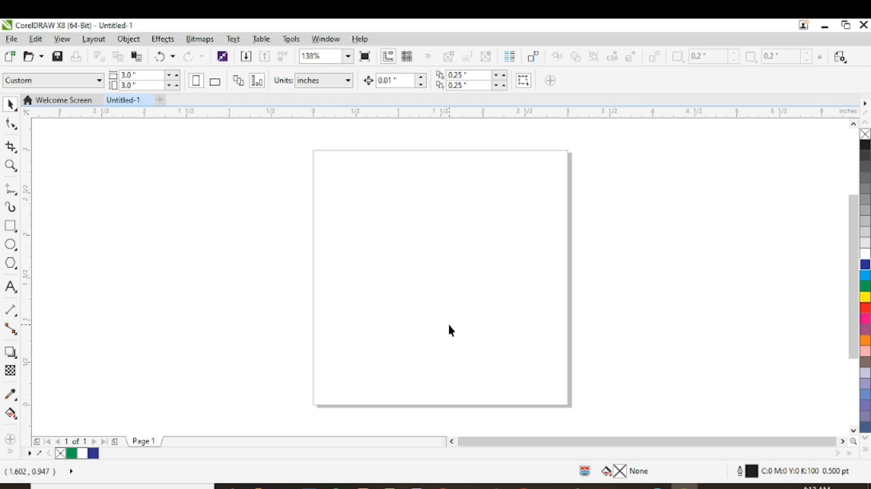
- Create a new document with the default settings and set its page size to A4
{"action": "left_click", "coordinate": [15, 41]}
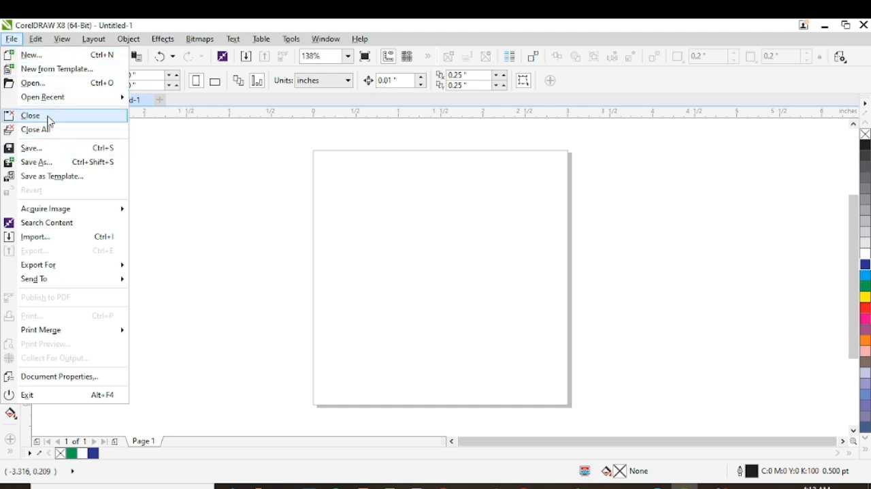
{"action": "left_click", "coordinate": [45, 56]}
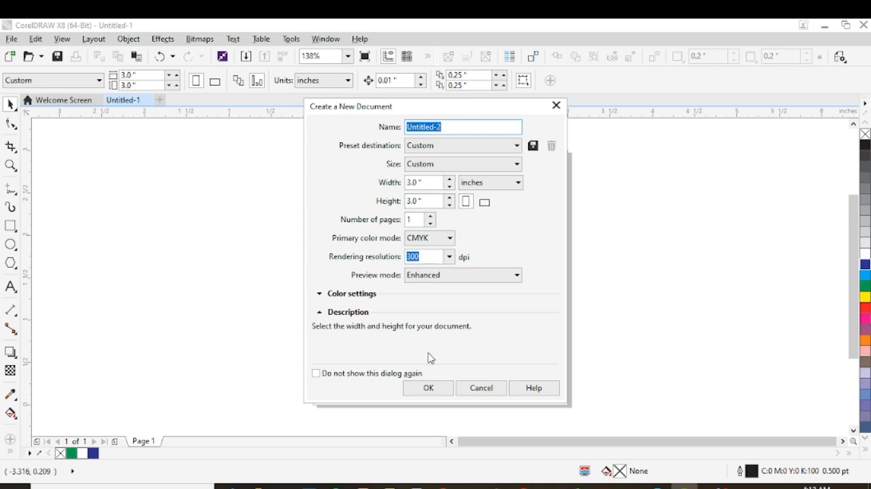
{"action": "left_click", "coordinate": [443, 393]}
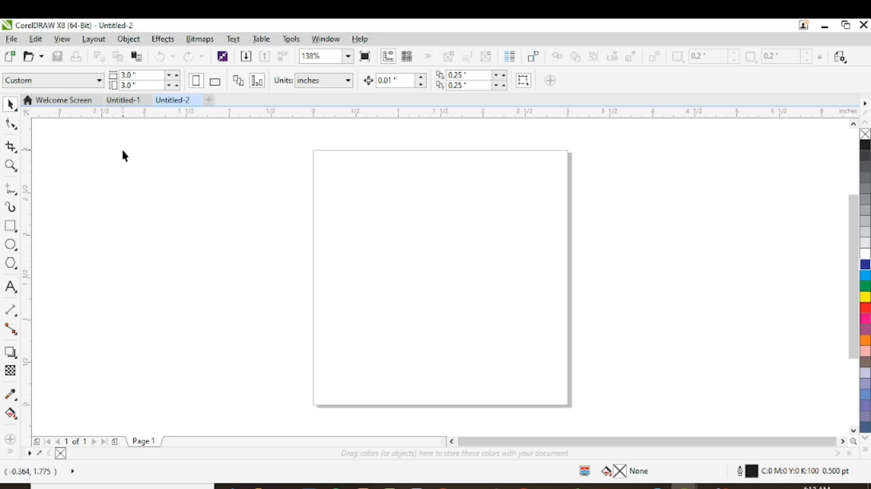
{"action": "left_click", "coordinate": [97, 86]}
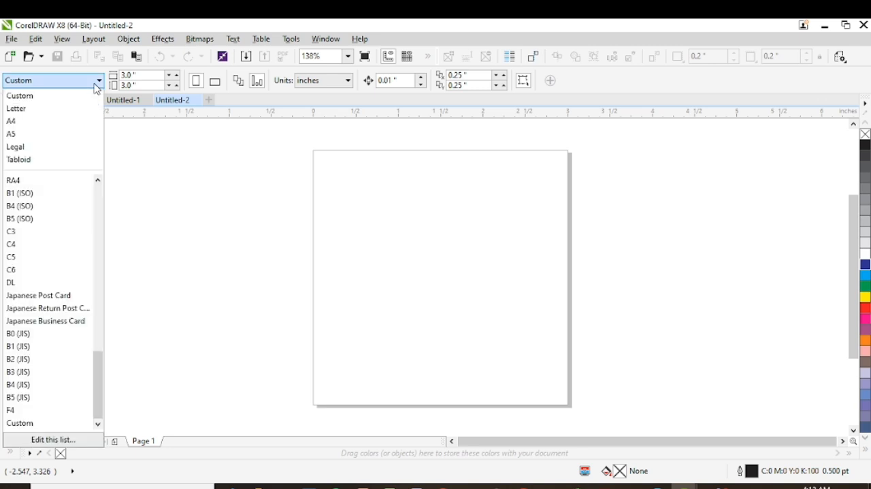
{"action": "left_click", "coordinate": [52, 123]}
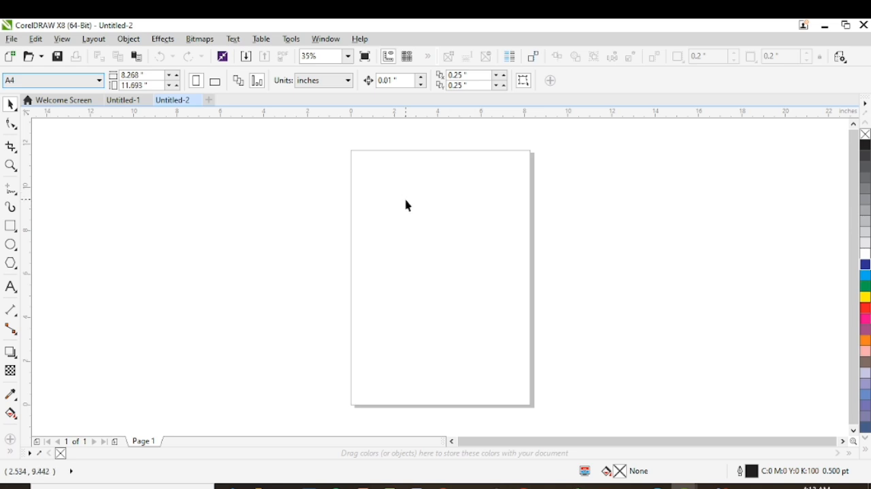
{"action": "mouse_move", "coordinate": [497, 487]}
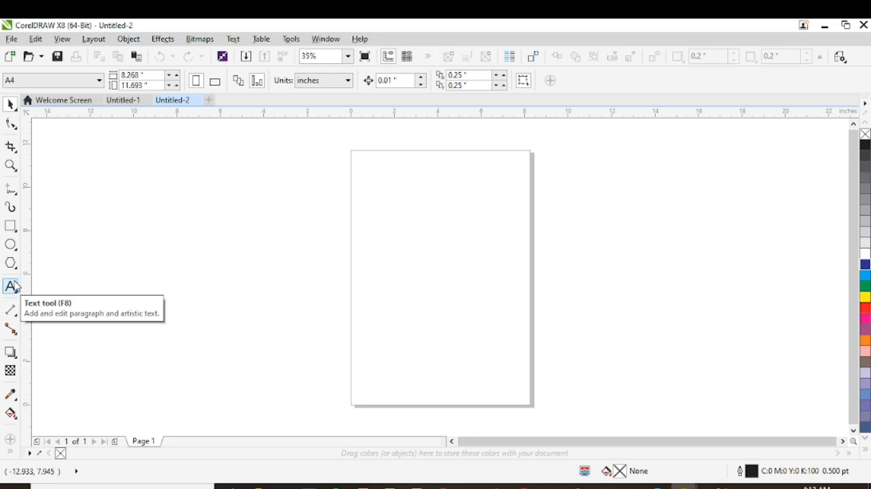
{"action": "left_click", "coordinate": [14, 287]}
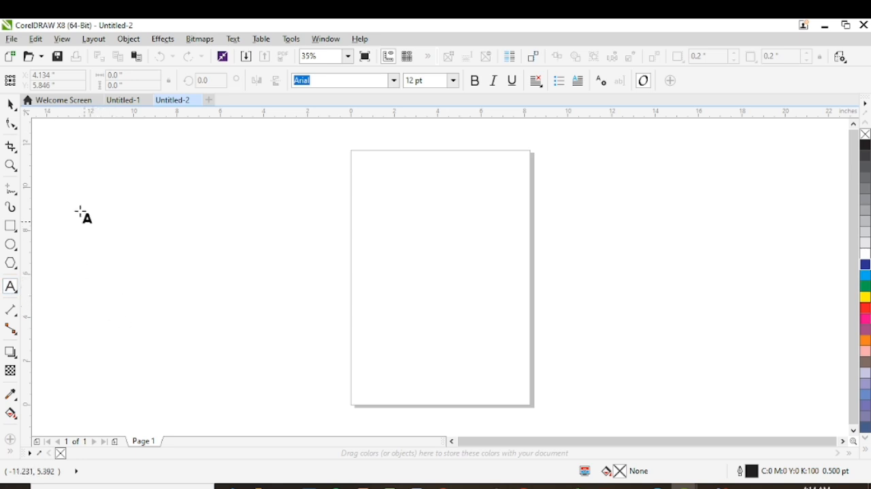
{"action": "left_click", "coordinate": [10, 104]}
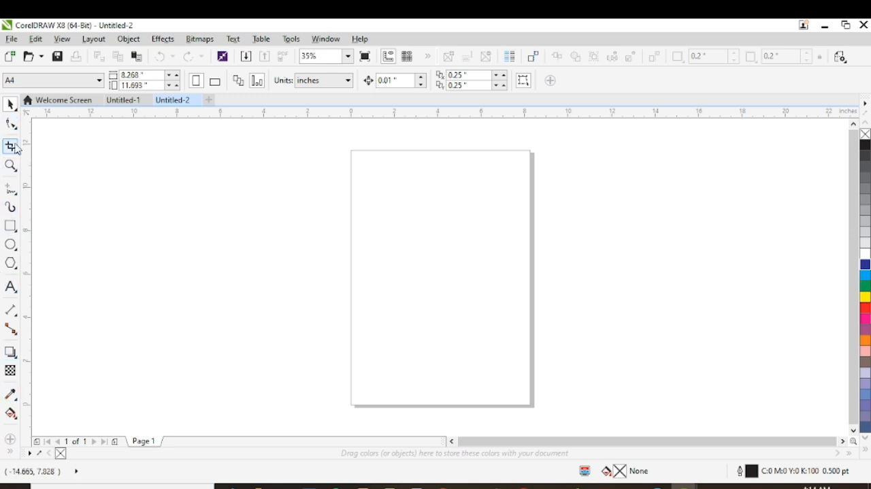
{"action": "left_click", "coordinate": [10, 207]}
{"action": "left_click", "coordinate": [10, 310]}
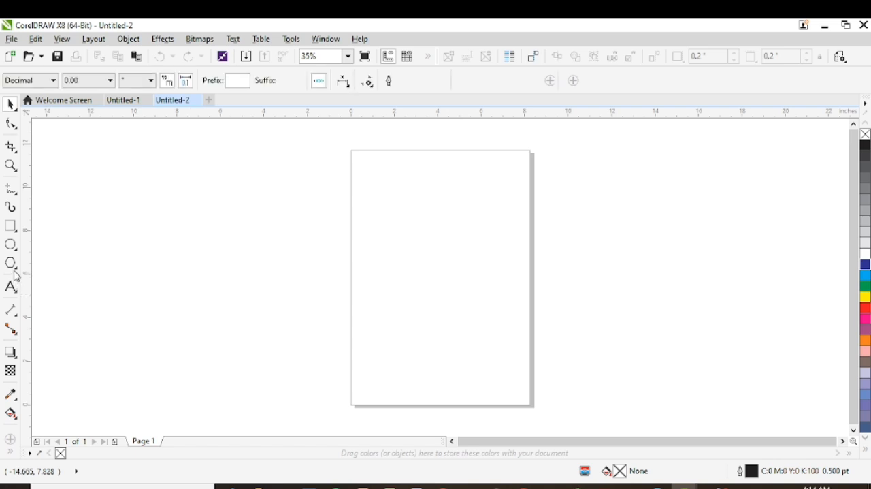
- Try out artistic text by entering "vtfgfgcfcgcfccf" near the page's upper edge, and erase it again
{"action": "left_click", "coordinate": [11, 288]}
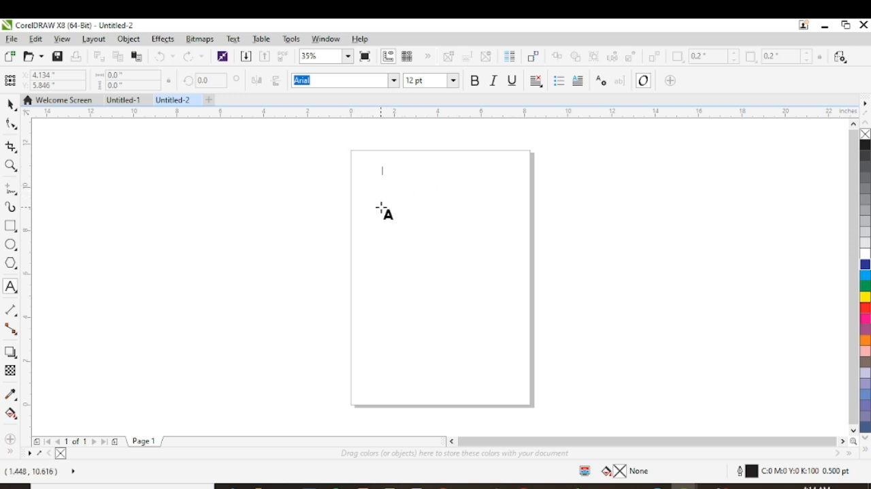
{"action": "type", "text": "tfg"}
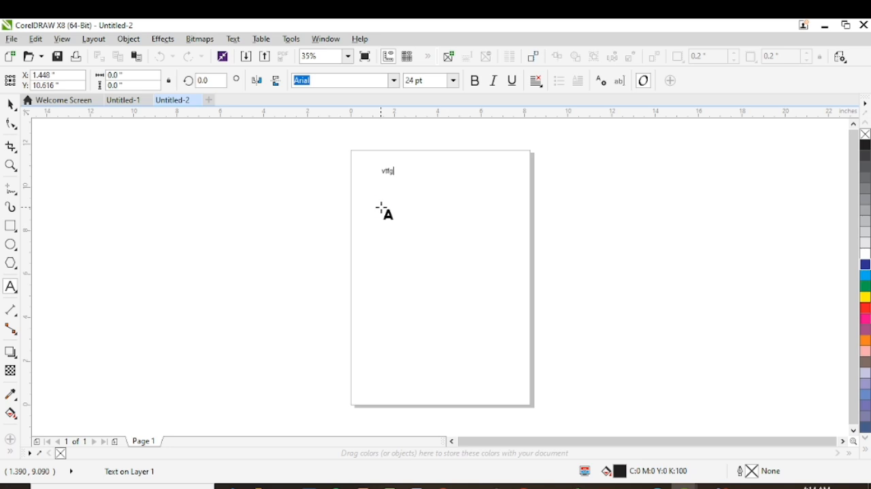
{"action": "type", "text": "fgcfcgcfccf"}
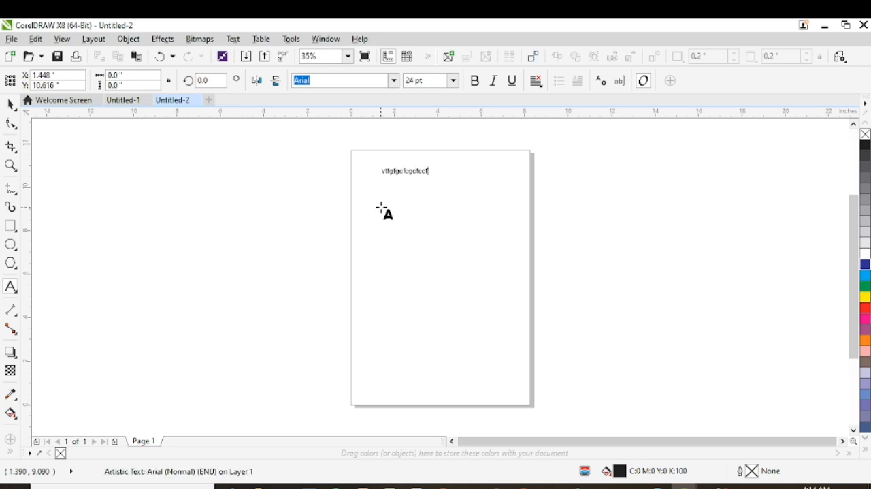
{"action": "type", "text": "bfd"}
{"action": "key", "text": "BackSpace"}
{"action": "key", "text": "BackSpace"}
{"action": "key", "text": "BackSpace"}
{"action": "key", "text": "BackSpace"}
{"action": "key", "text": "BackSpace"}
{"action": "key", "text": "BackSpace"}
{"action": "key", "text": "BackSpace"}
{"action": "key", "text": "BackSpace"}
{"action": "key", "text": "BackSpace"}
{"action": "key", "text": "BackSpace"}
{"action": "key", "text": "BackSpace"}
{"action": "key", "text": "BackSpace"}
{"action": "key", "text": "BackSpace"}
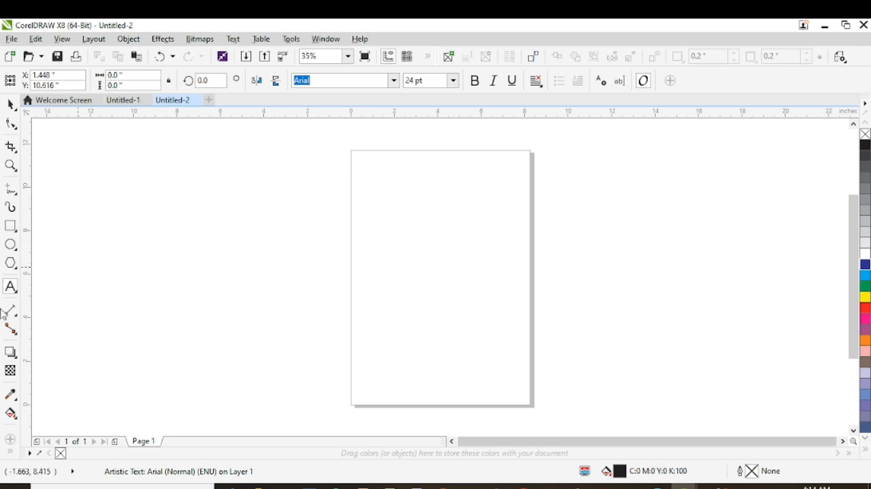
{"action": "left_click", "coordinate": [11, 104]}
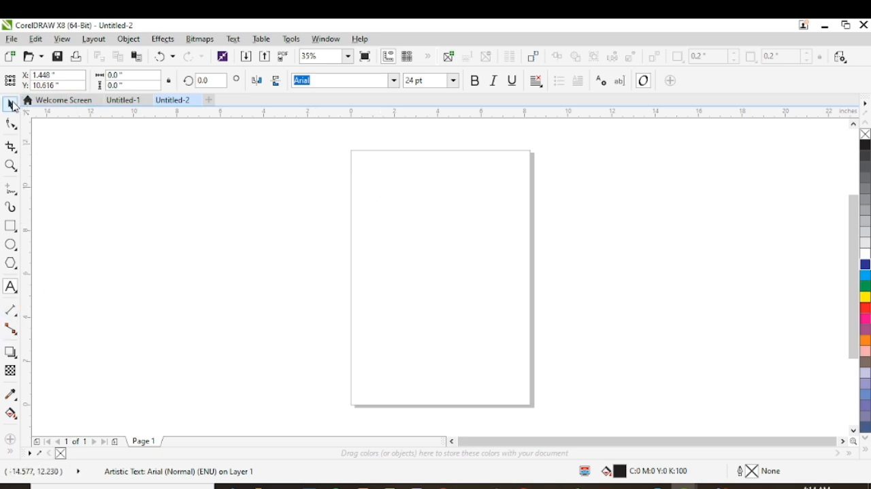
- Enter the artistic text "hhjhhj" in the upper part of the page and delete the text object
{"action": "left_click", "coordinate": [11, 287]}
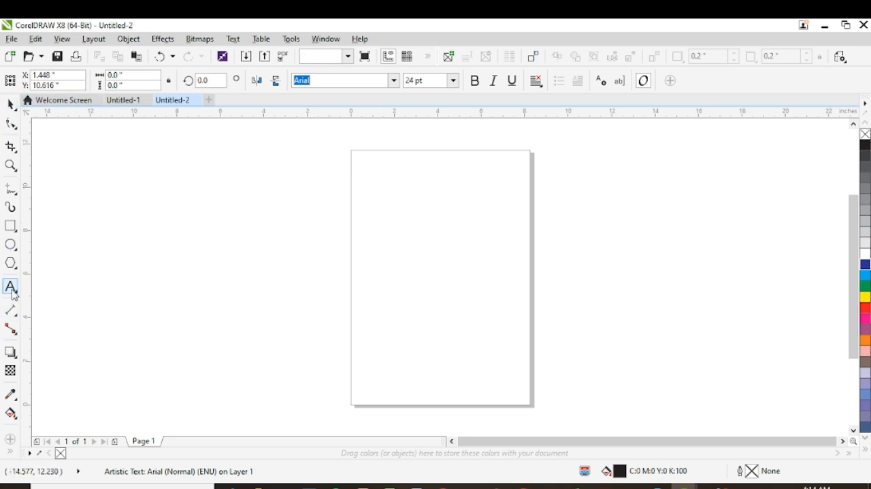
{"action": "left_click", "coordinate": [371, 202]}
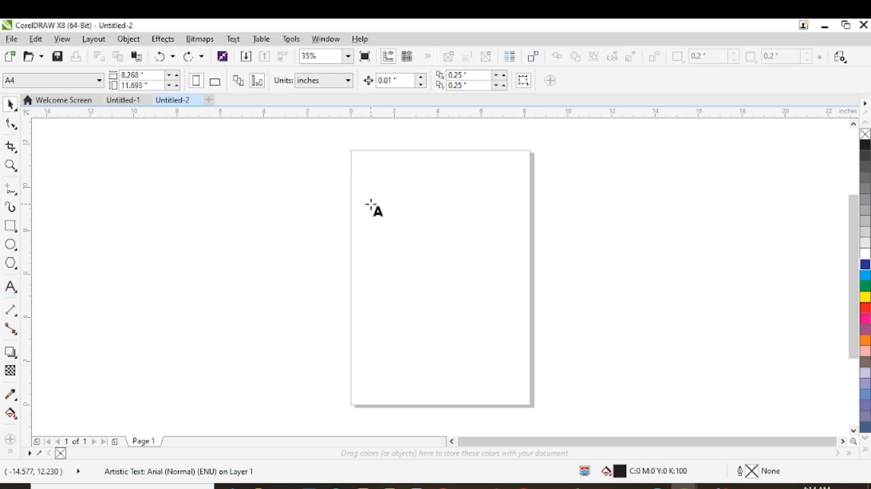
{"action": "type", "text": "h"}
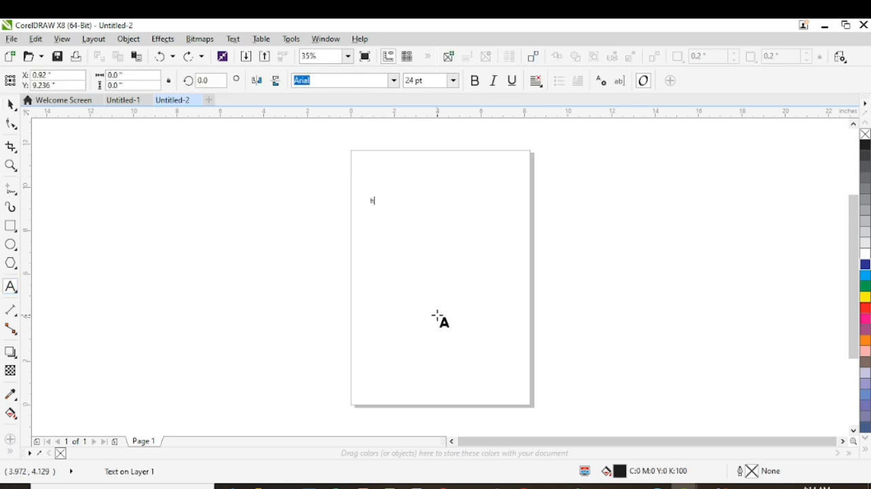
{"action": "type", "text": "hjhhj"}
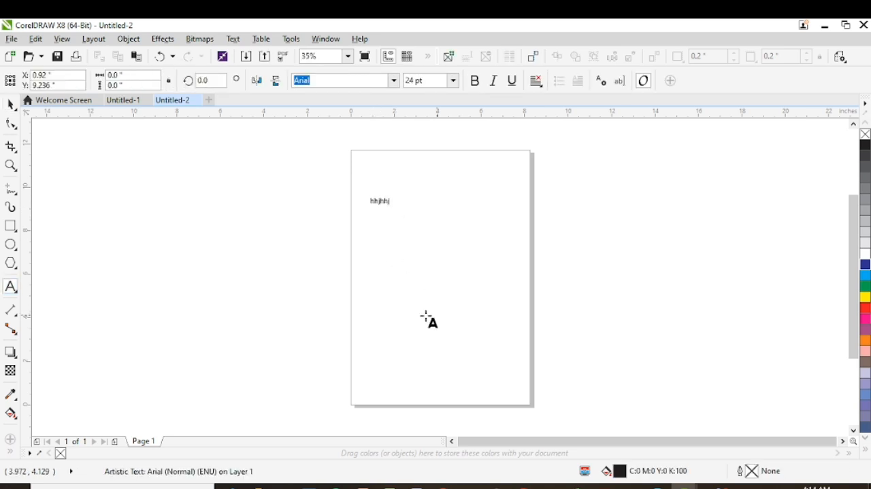
{"action": "left_click", "coordinate": [10, 104]}
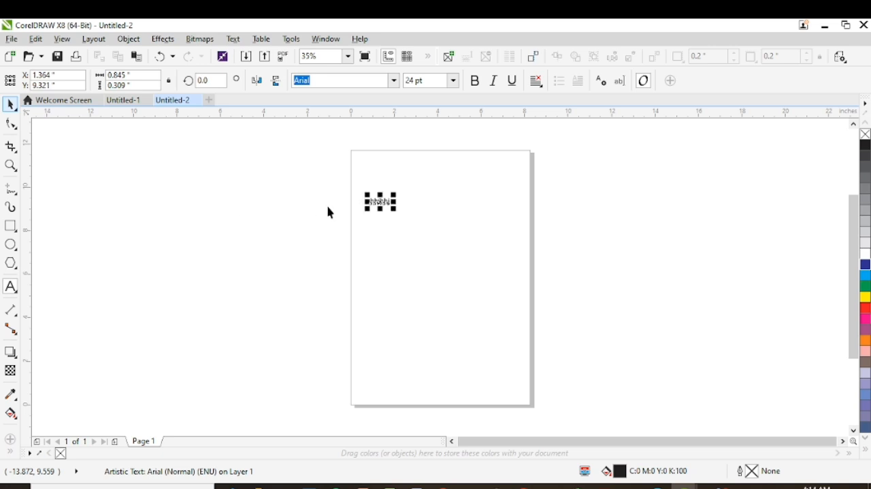
{"action": "key", "text": "Delete"}
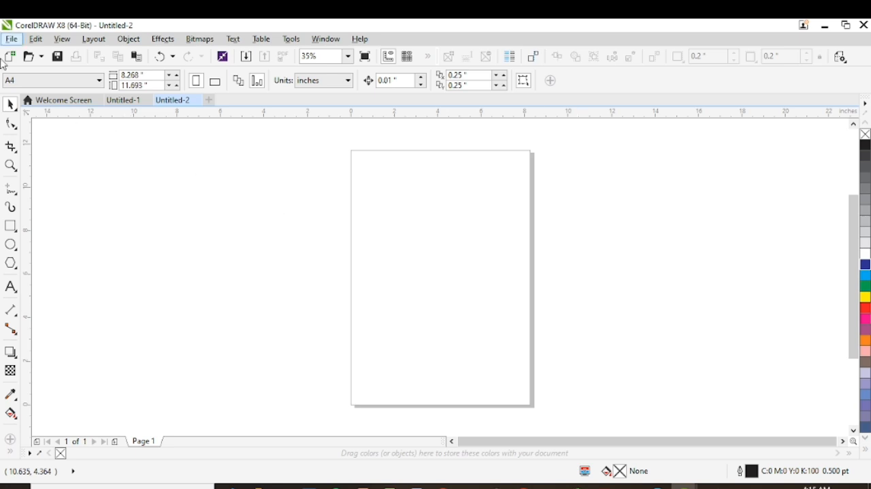
- Draw a paragraph text frame about 7.46 by 10.36 inches on the page and enter a short line of sample text
{"action": "left_click", "coordinate": [15, 292]}
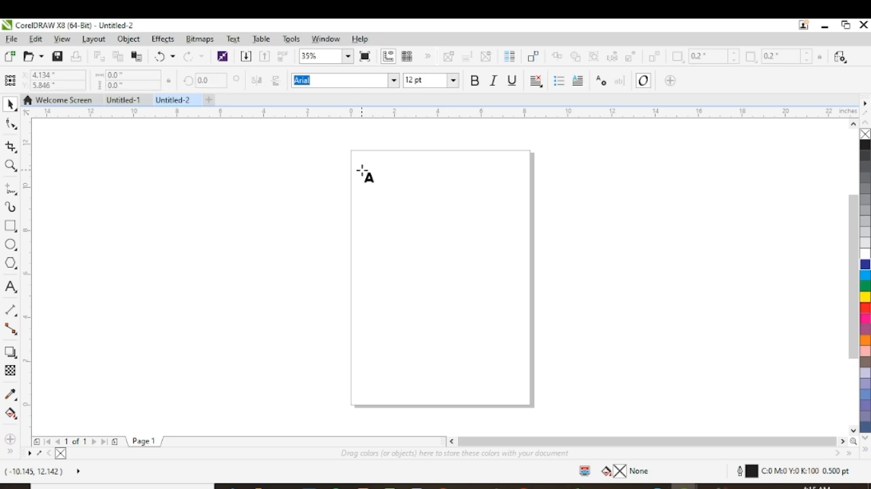
{"action": "left_click_drag", "start_coordinate": [362, 170], "coordinate": [524, 395]}
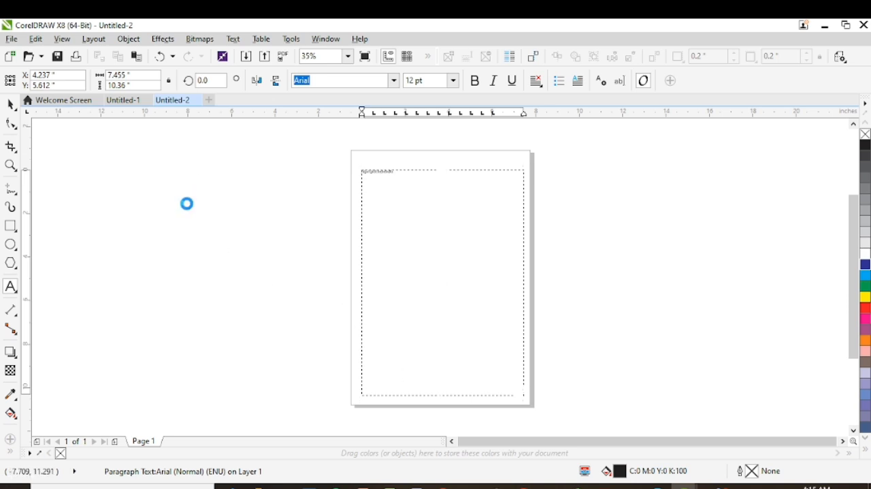
- Add the artistic text "byvhgvvg" beside the page and enlarge it to about 93 pt
{"action": "type", "text": "byvhgvvg"}
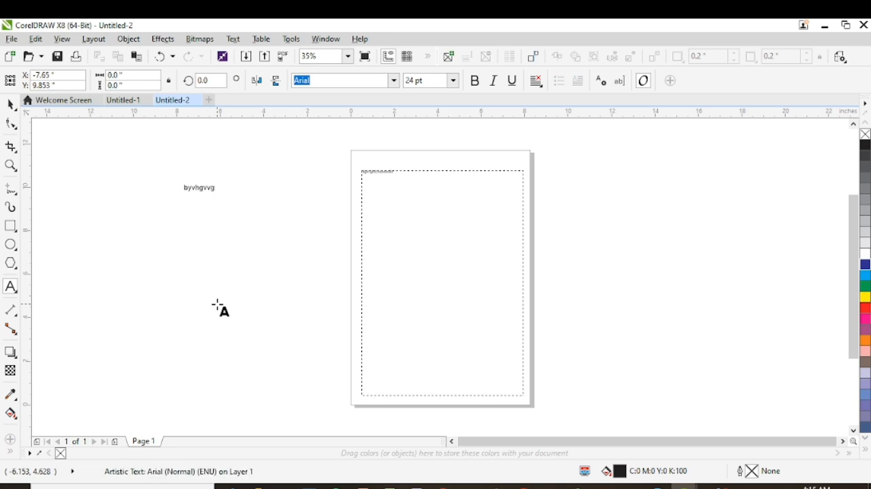
{"action": "left_click_drag", "start_coordinate": [225, 195], "coordinate": [286, 266]}
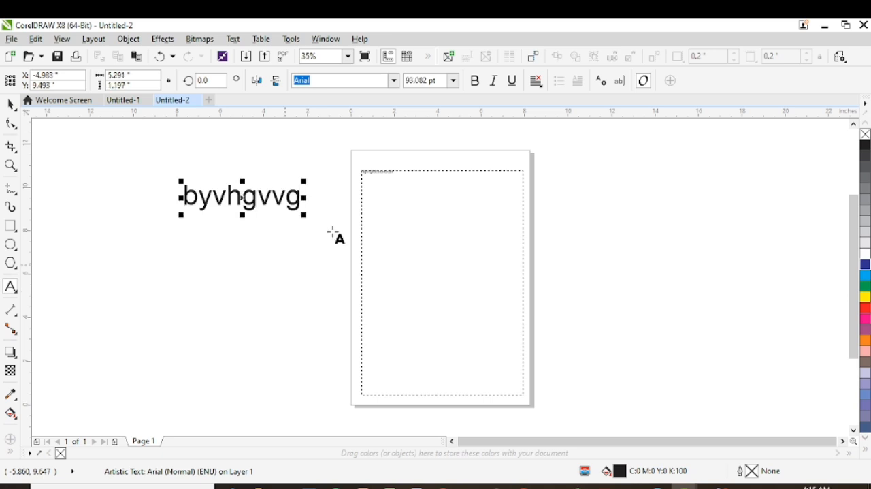
- Delete the enlarged artistic text beside the page and the paragraph text frame on the page
{"action": "left_click", "coordinate": [407, 196]}
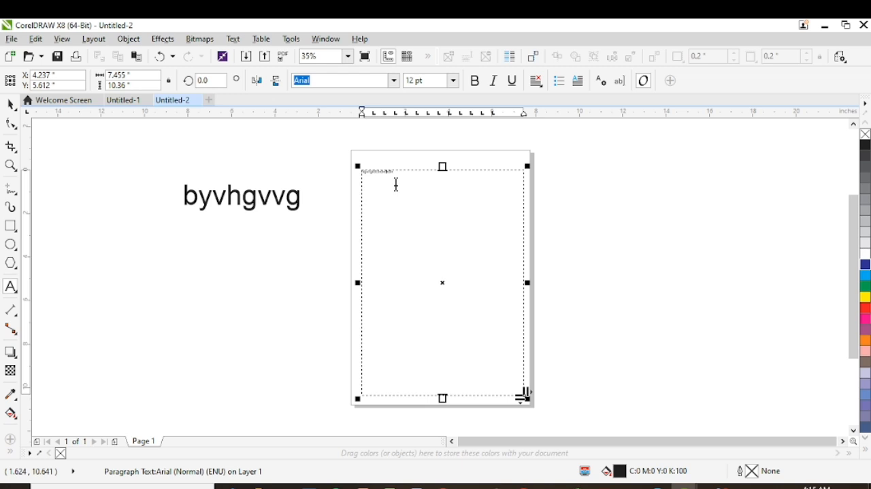
{"action": "left_click", "coordinate": [11, 104]}
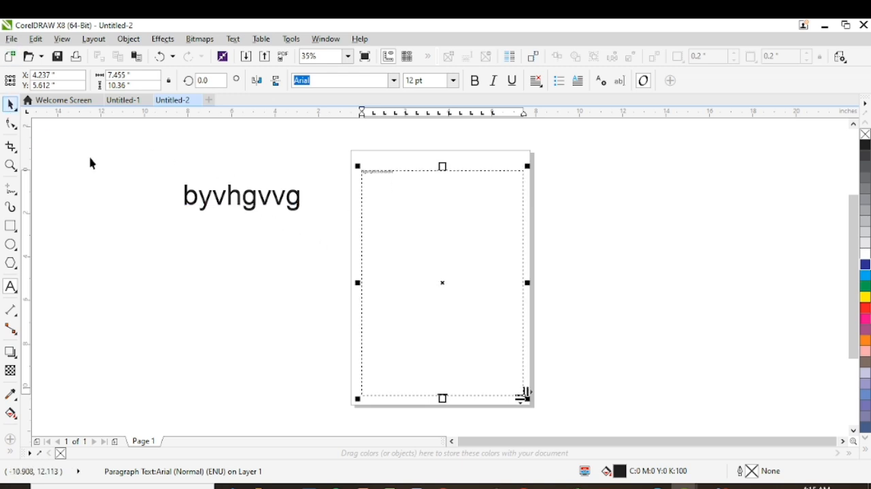
{"action": "left_click", "coordinate": [231, 203]}
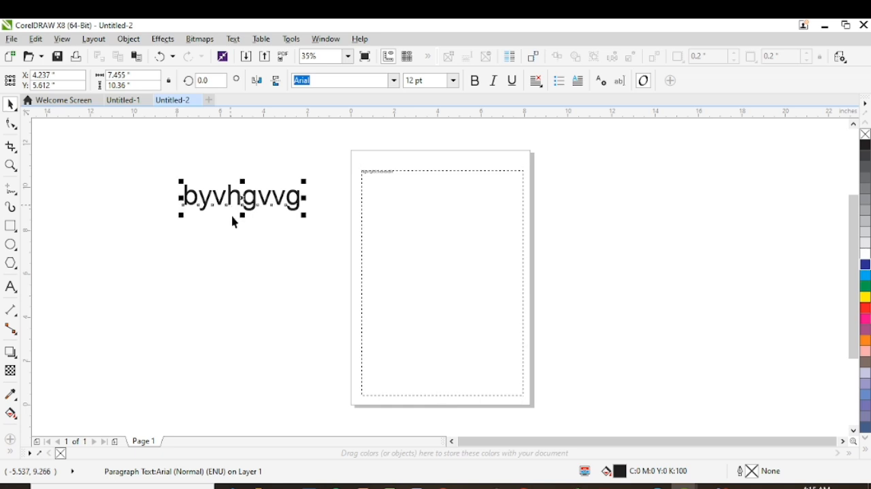
{"action": "key", "text": "Delete"}
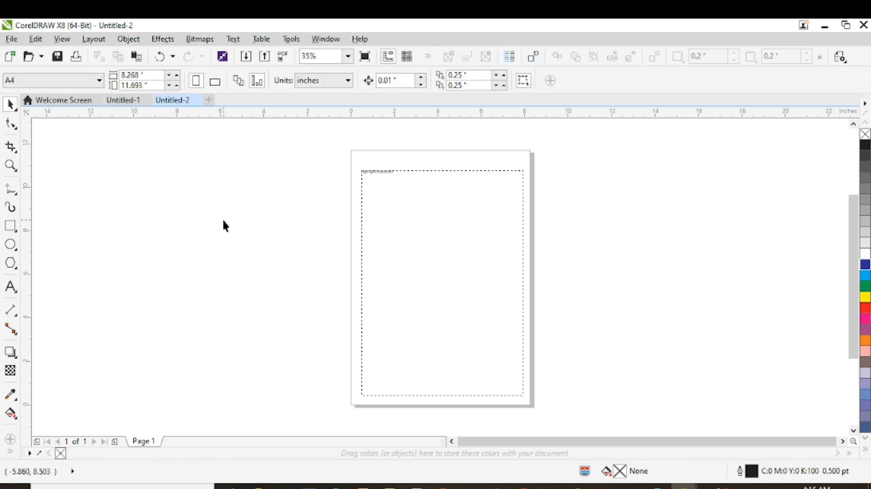
{"action": "left_click", "coordinate": [412, 226]}
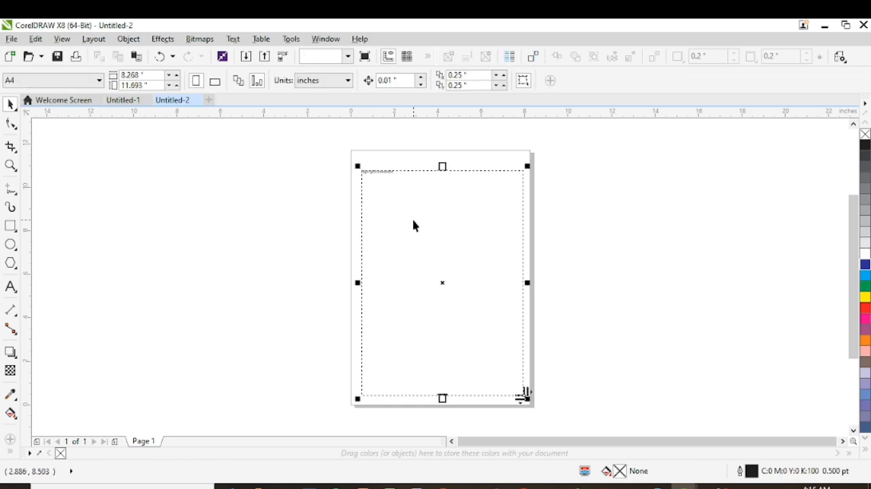
{"action": "key", "text": "Delete"}
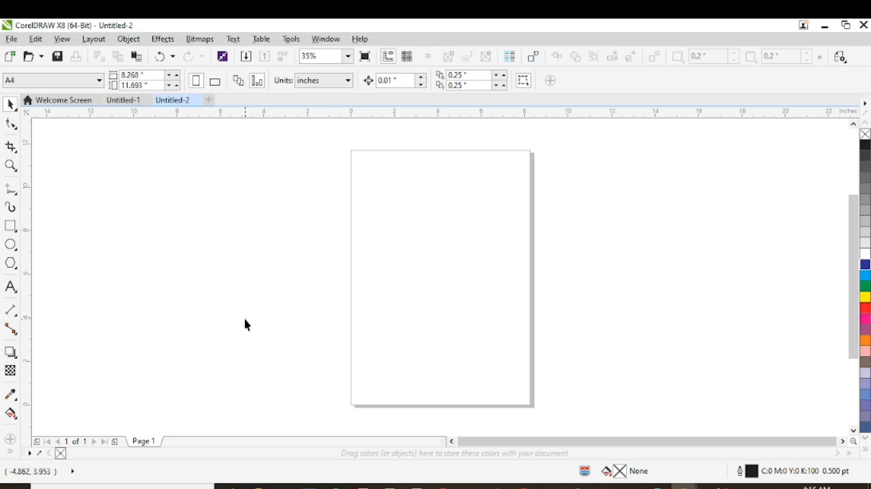
- Draw a paragraph text frame about 7.78 by 10.77 inches on the page and enter the text "my first"
{"action": "left_click", "coordinate": [11, 287]}
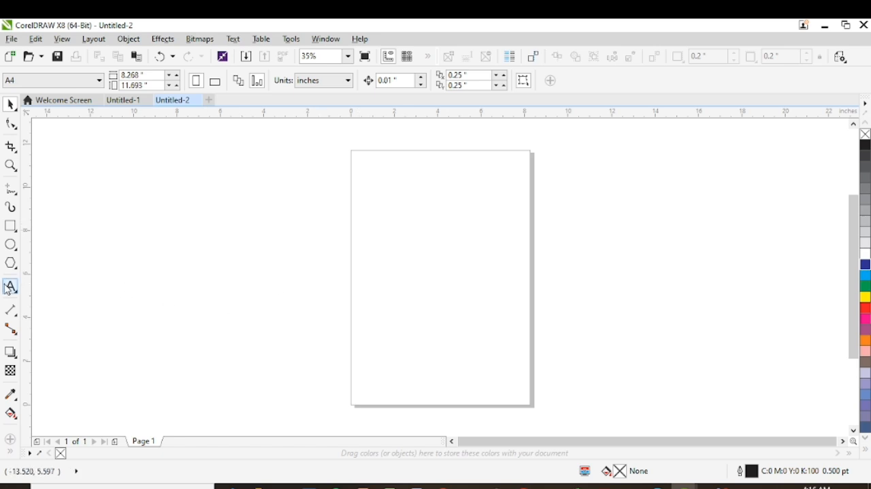
{"action": "left_click", "coordinate": [88, 286]}
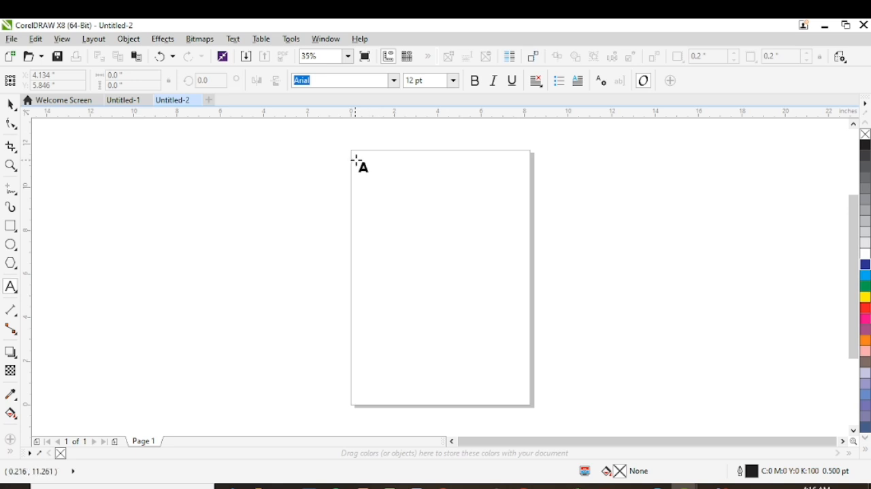
{"action": "left_click_drag", "start_coordinate": [354, 160], "coordinate": [525, 393]}
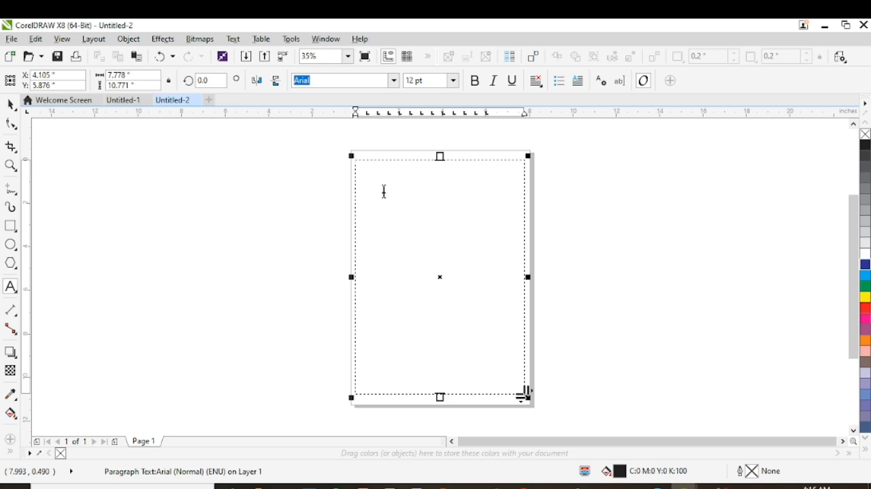
{"action": "type", "text": "Ahh"}
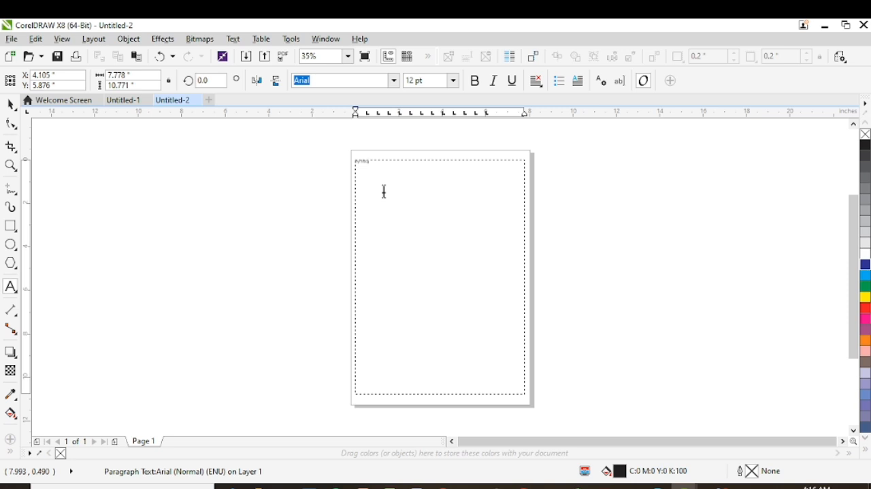
{"action": "left_click", "coordinate": [380, 164]}
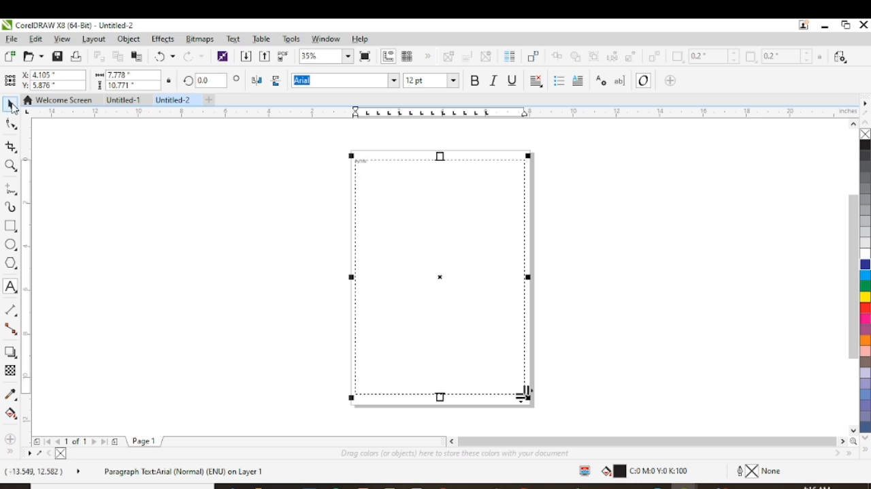
{"action": "left_click", "coordinate": [14, 107]}
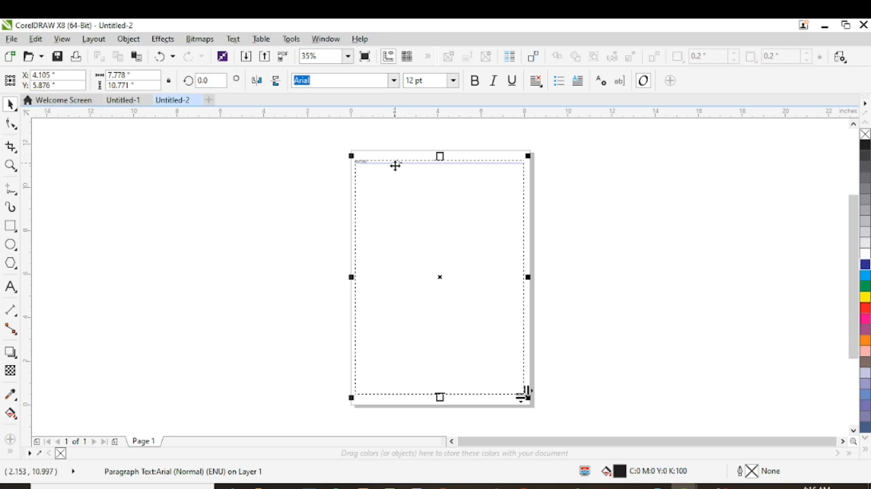
- Examine the words "my first" up close at different magnifications with the Zoom tool
{"action": "left_click", "coordinate": [11, 165]}
{"action": "left_click", "coordinate": [364, 163]}
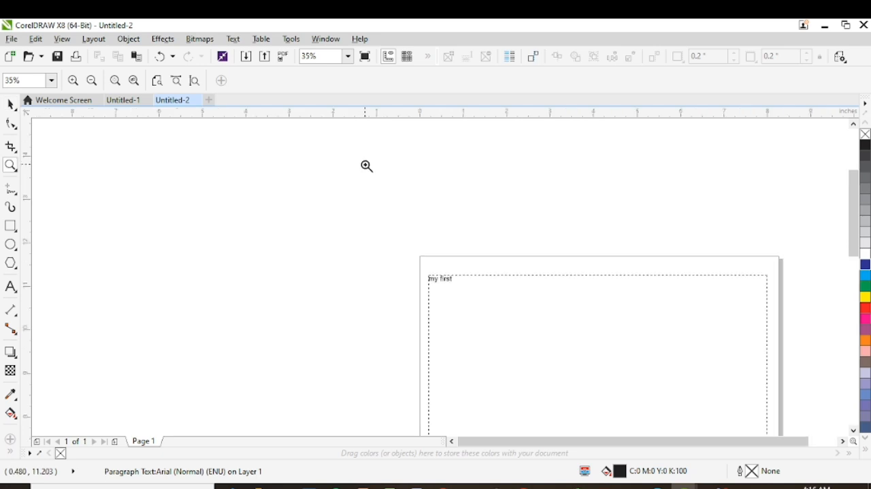
{"action": "left_click", "coordinate": [449, 278]}
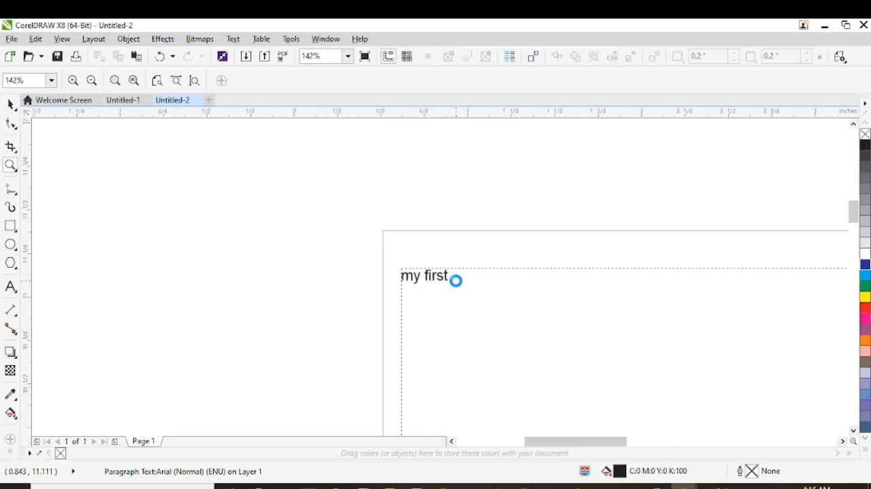
{"action": "left_click", "coordinate": [455, 279]}
{"action": "left_click", "coordinate": [419, 268]}
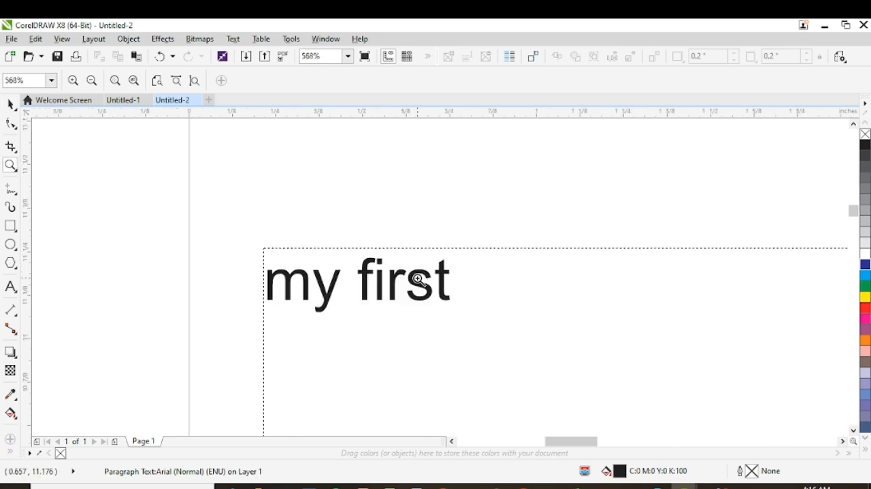
{"action": "left_click", "coordinate": [419, 280]}
{"action": "left_click", "coordinate": [420, 282]}
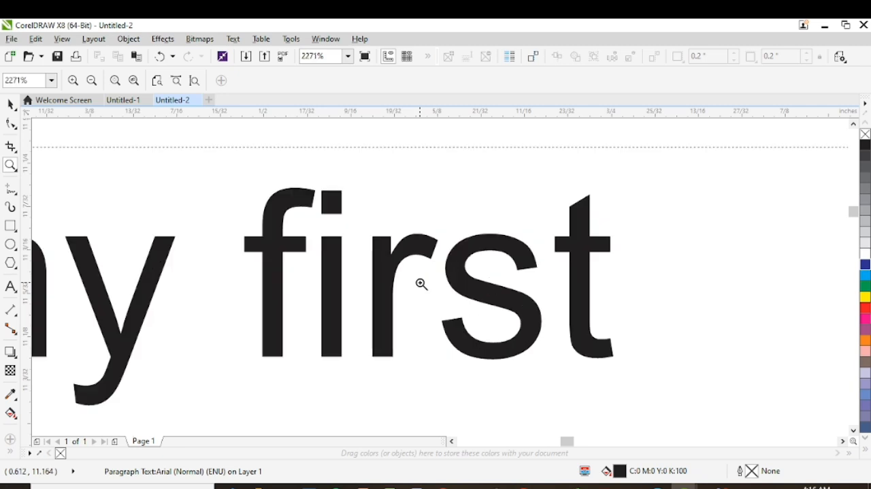
{"action": "right_click", "coordinate": [418, 282]}
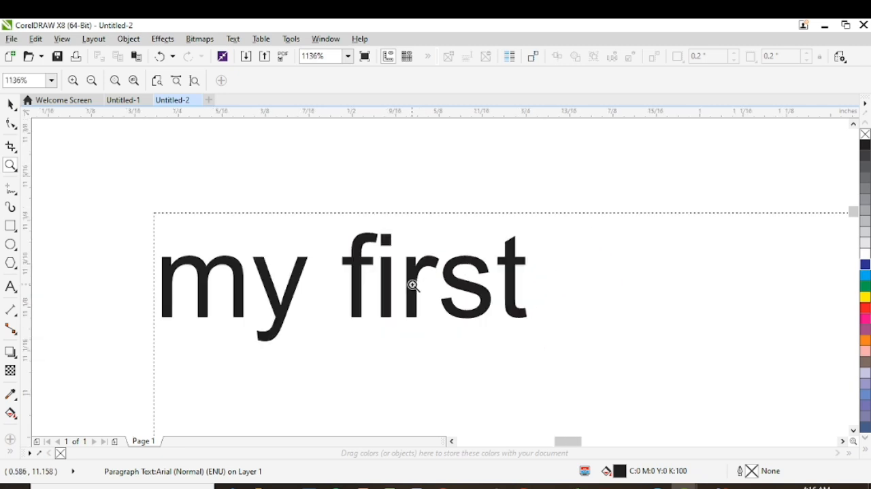
{"action": "left_click", "coordinate": [412, 285]}
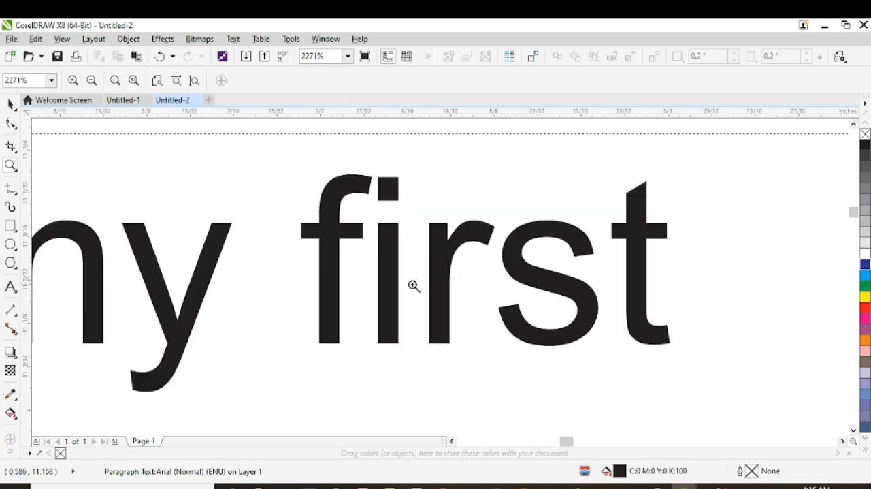
{"action": "right_click", "coordinate": [413, 286]}
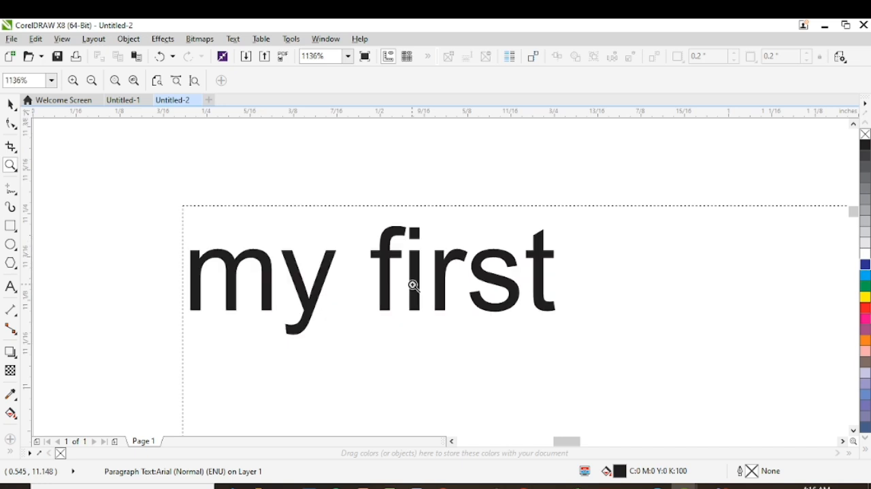
{"action": "left_click", "coordinate": [413, 285]}
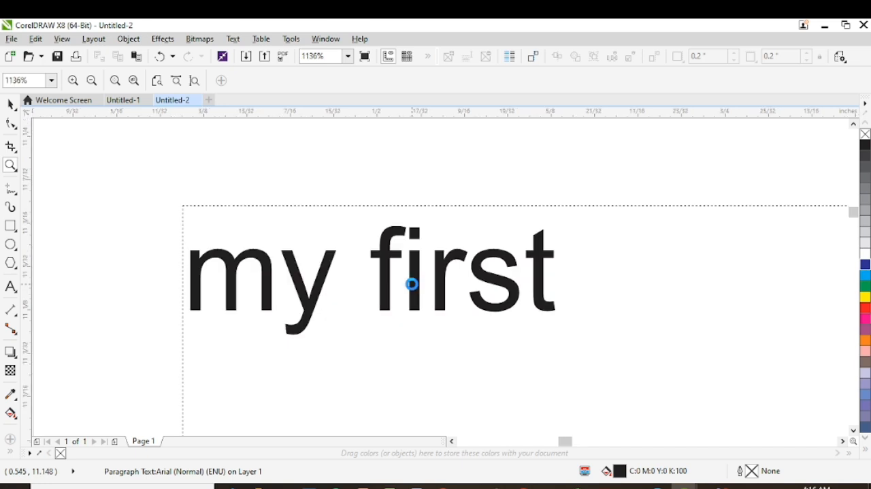
{"action": "right_click", "coordinate": [413, 286]}
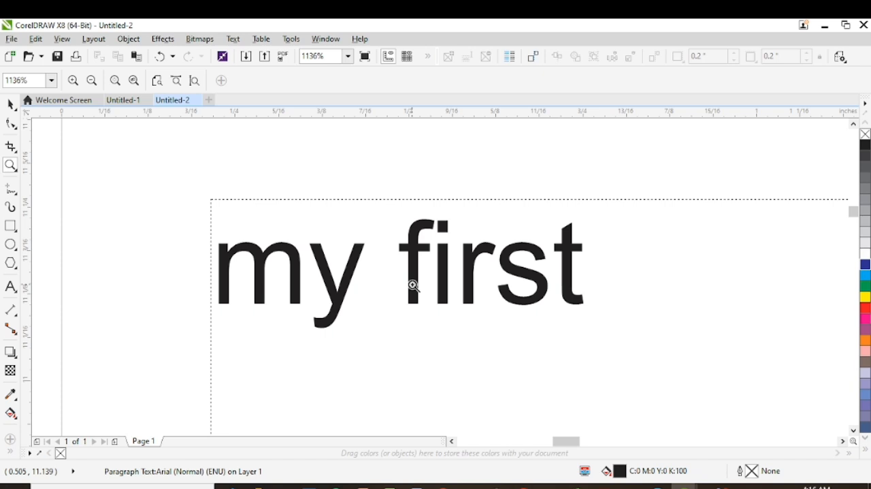
- Add the word "class" after "my first" in the paragraph text
{"action": "left_click", "coordinate": [10, 104]}
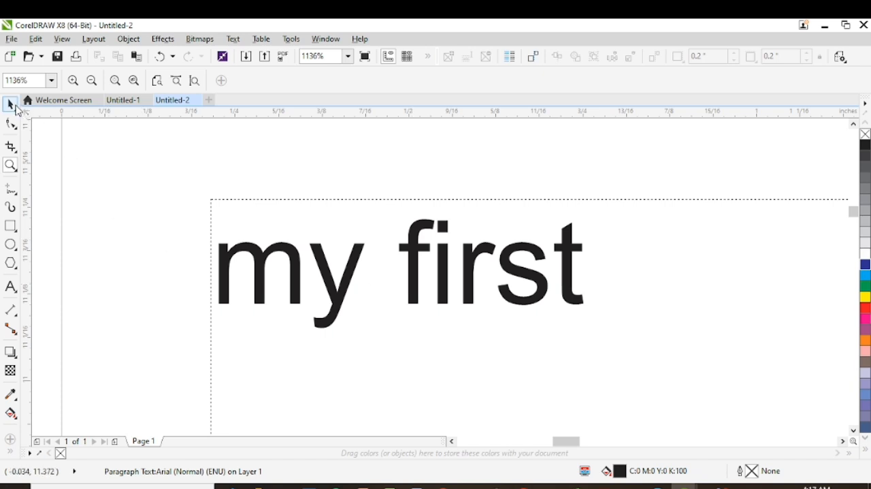
{"action": "left_click", "coordinate": [540, 287]}
{"action": "double_click", "coordinate": [539, 288]}
{"action": "left_click", "coordinate": [586, 286]}
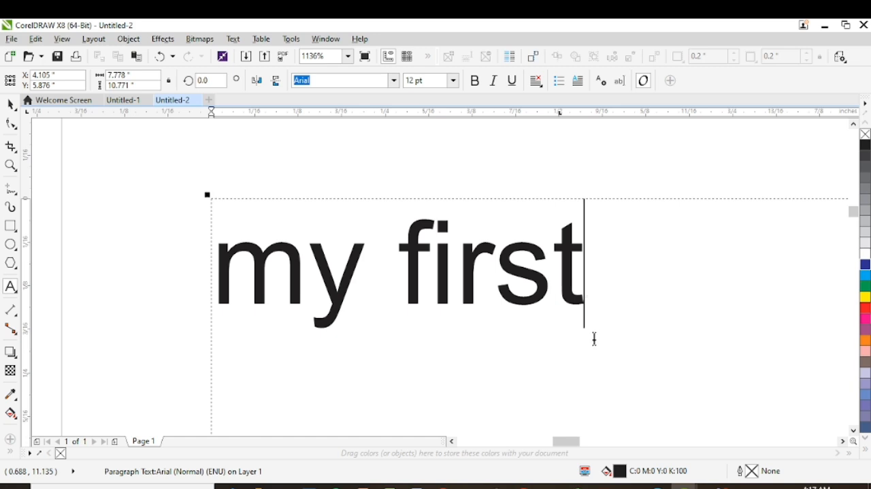
{"action": "type", "text": "c"}
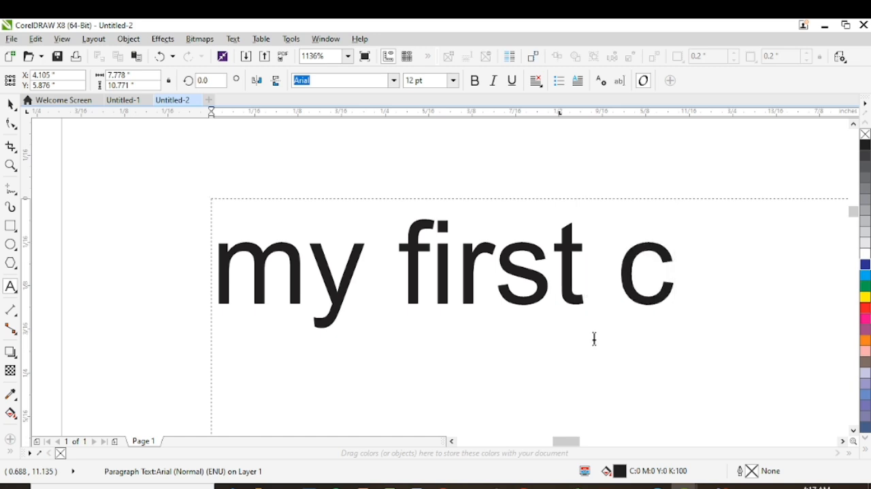
{"action": "type", "text": "lass"}
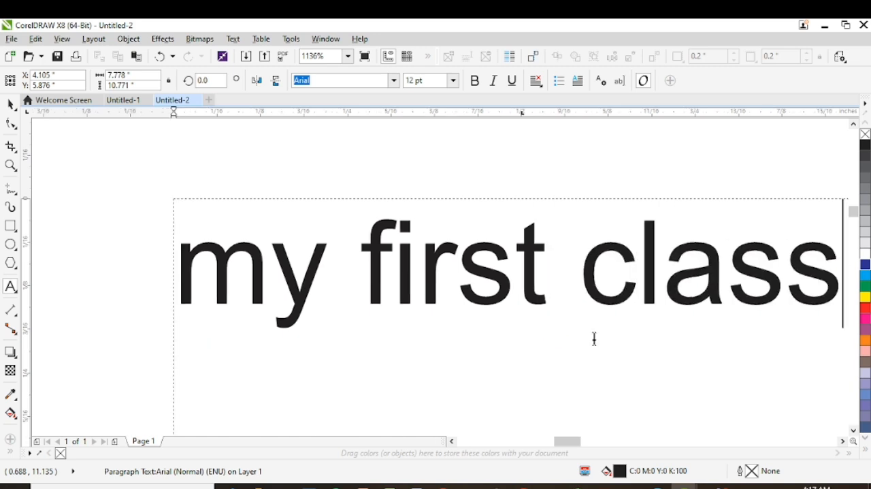
- Put the paragraph frame into text editing with the cursor at the end of the line "my first class"
{"action": "left_click", "coordinate": [10, 165]}
{"action": "right_click", "coordinate": [409, 318]}
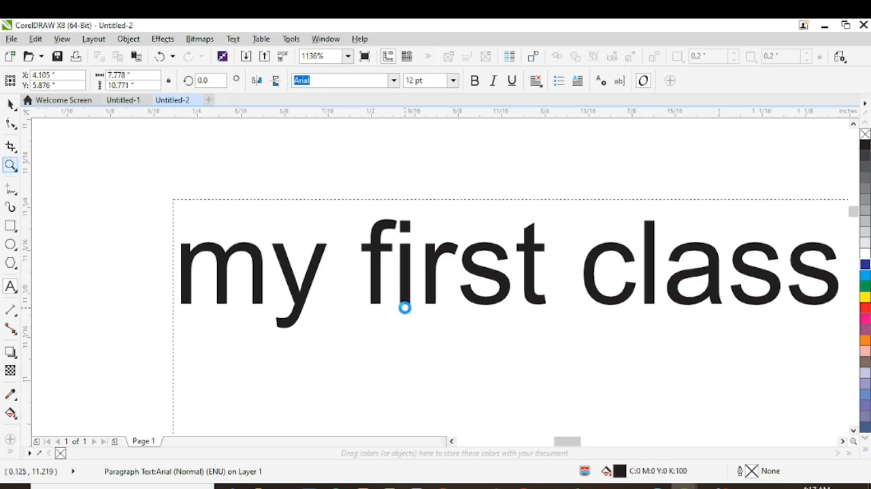
{"action": "right_click", "coordinate": [429, 302]}
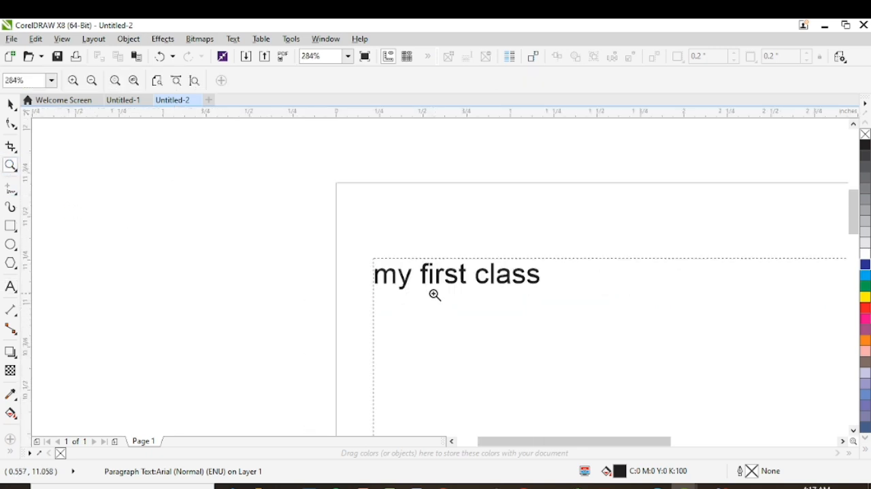
{"action": "right_click", "coordinate": [434, 294]}
{"action": "right_click", "coordinate": [590, 307]}
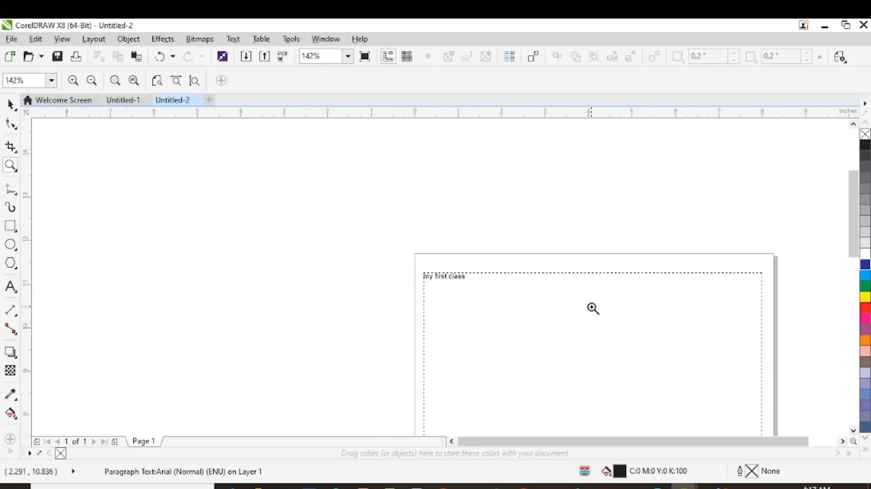
{"action": "left_click", "coordinate": [10, 104]}
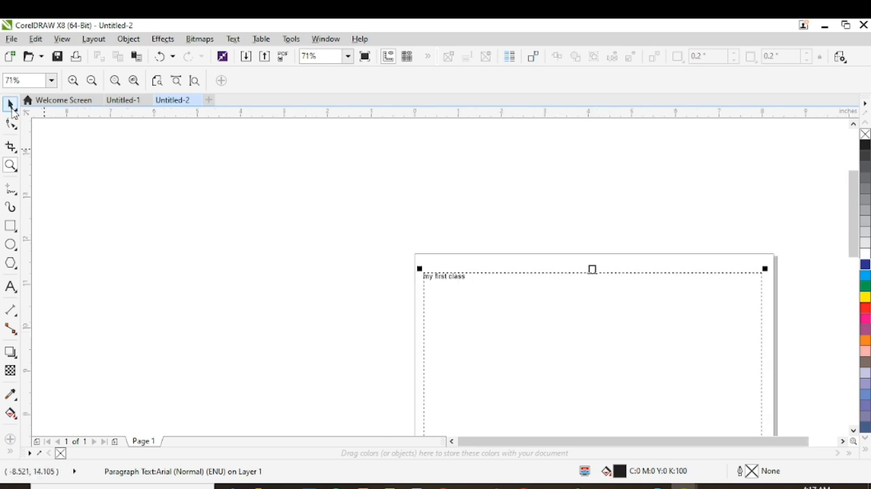
{"action": "left_click", "coordinate": [466, 250]}
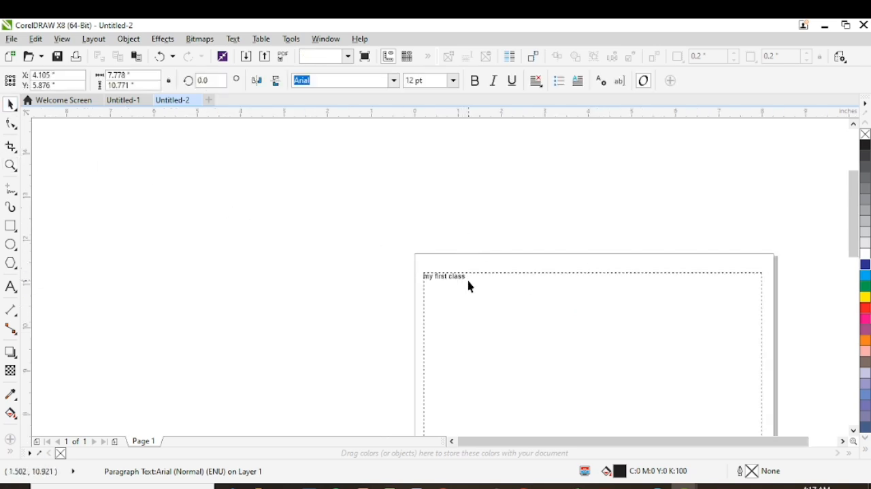
{"action": "left_click", "coordinate": [446, 279]}
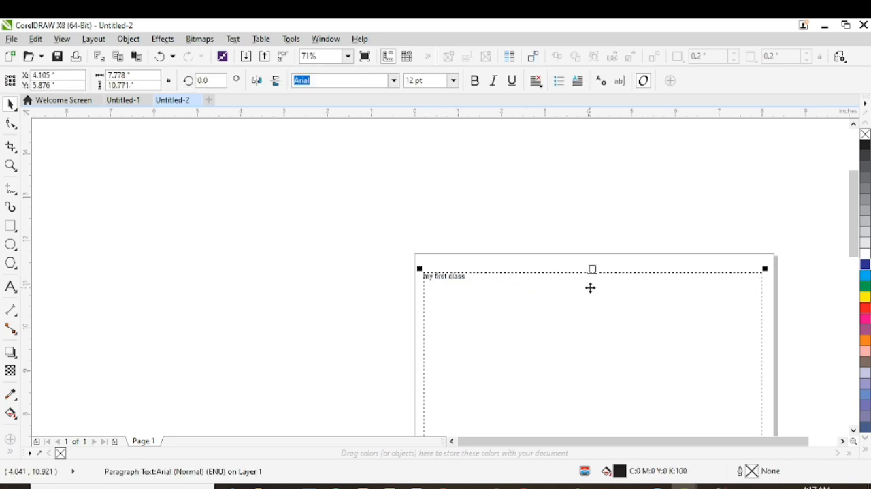
{"action": "left_click", "coordinate": [446, 277]}
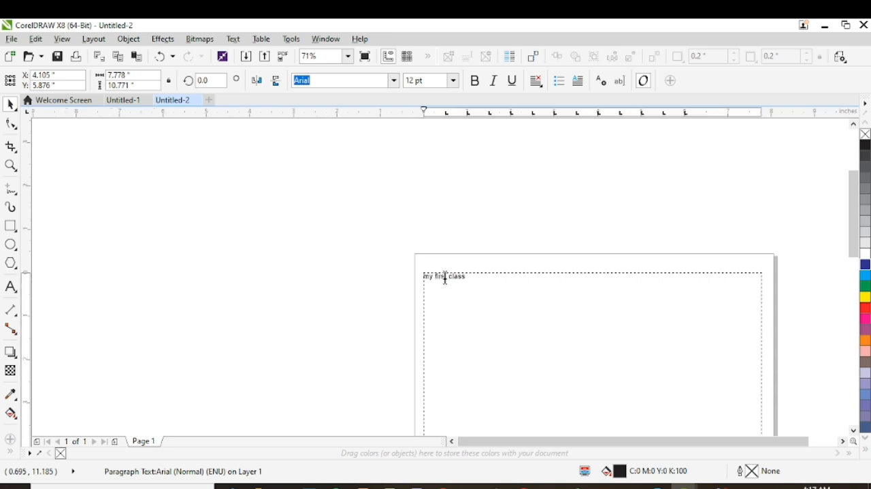
{"action": "double_click", "coordinate": [445, 278]}
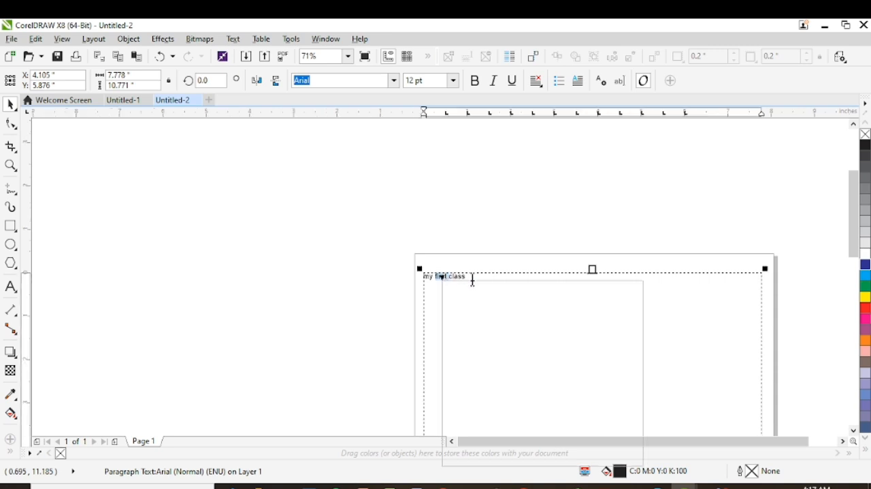
{"action": "left_click", "coordinate": [467, 278]}
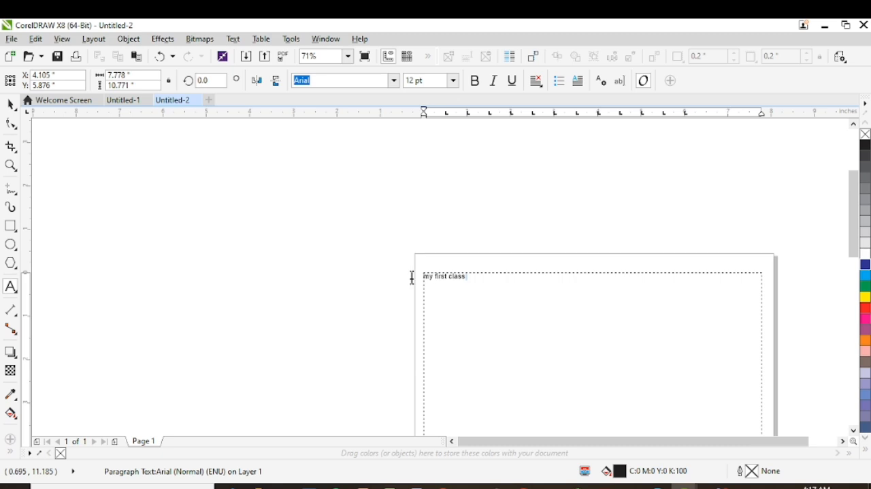
- Select all the text in the paragraph frame and clear the selection again
{"action": "key", "text": "ctrl+a"}
{"action": "left_click", "coordinate": [468, 277]}
{"action": "key", "text": "ctrl+a"}
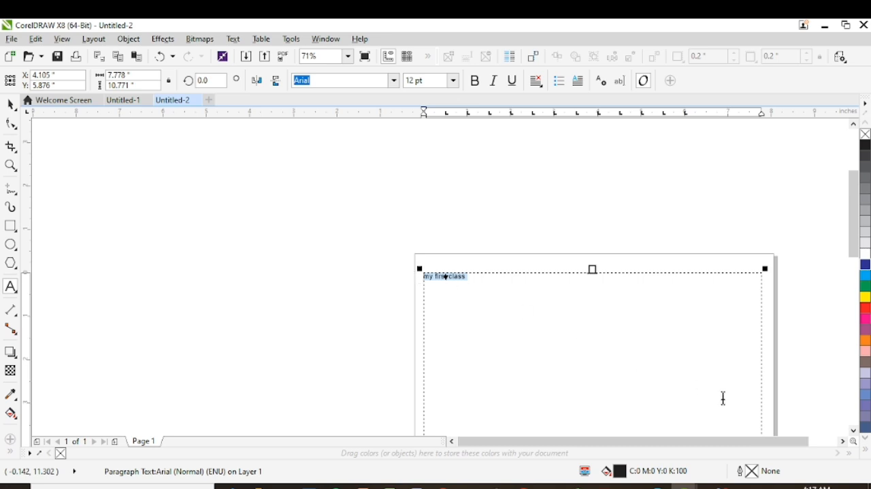
{"action": "left_click", "coordinate": [519, 305]}
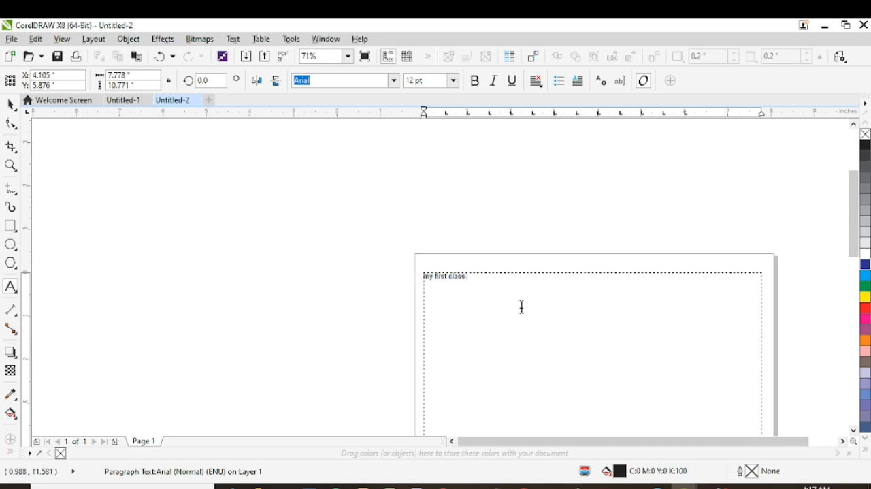
- Select the line "my first class" and center it horizontally in the text frame
{"action": "key", "text": "shift+Left"}
{"action": "key", "text": "shift+Left"}
{"action": "key", "text": "shift+Left"}
{"action": "key", "text": "shift+Left"}
{"action": "key", "text": "shift+Left"}
{"action": "key", "text": "shift+Left"}
{"action": "key", "text": "shift+Left"}
{"action": "key", "text": "shift+Left"}
{"action": "key", "text": "shift+Left"}
{"action": "key", "text": "shift+Left"}
{"action": "key", "text": "shift+Left"}
{"action": "key", "text": "shift+Left"}
{"action": "key", "text": "shift+Left"}
{"action": "key", "text": "shift+Left"}
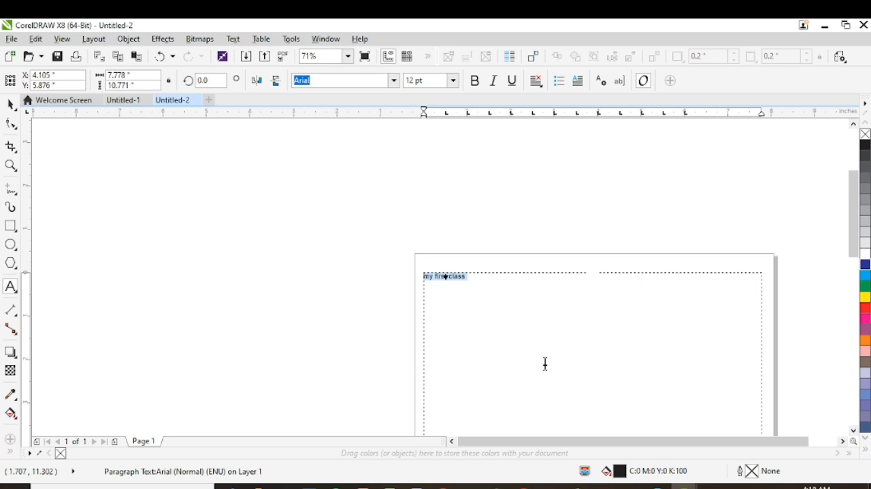
{"action": "key", "text": "ctrl+e"}
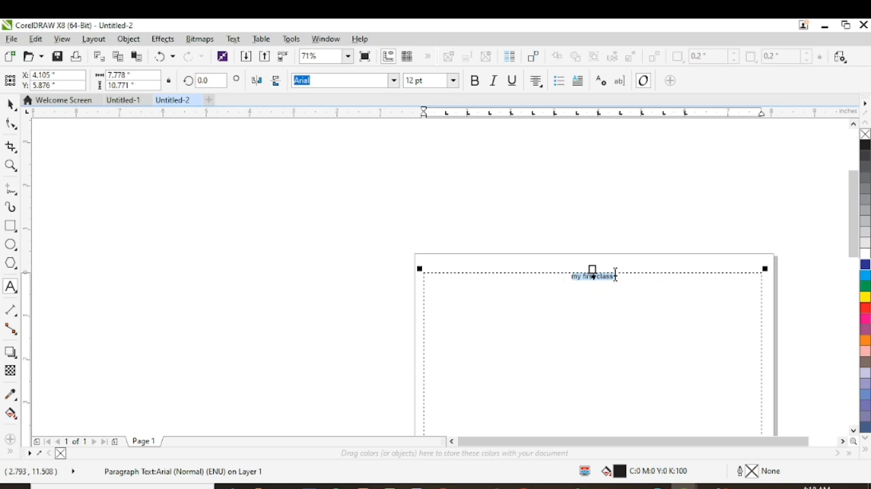
- Try Right alignment on the selected line and set its alignment back to Center
{"action": "left_click", "coordinate": [538, 81]}
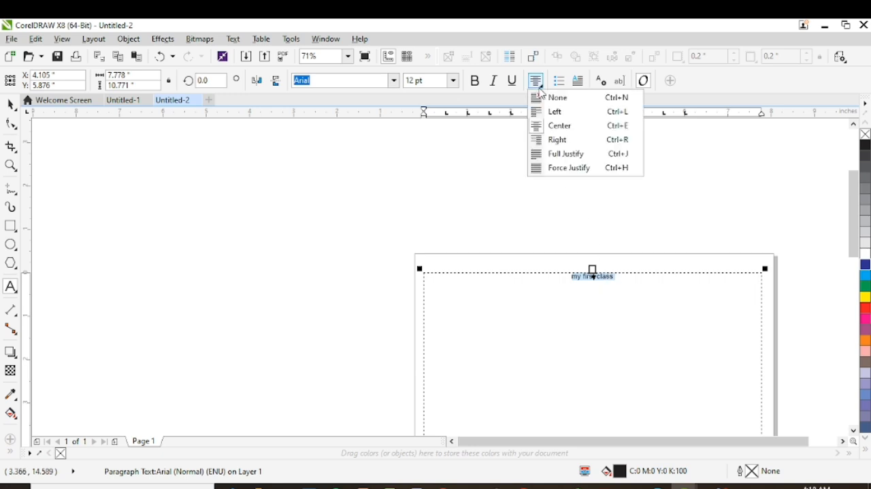
{"action": "left_click", "coordinate": [559, 141]}
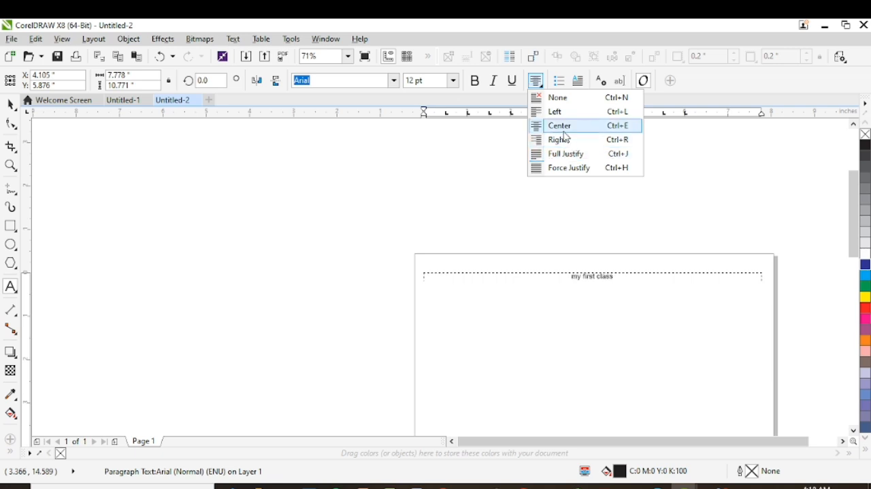
{"action": "left_click", "coordinate": [565, 128]}
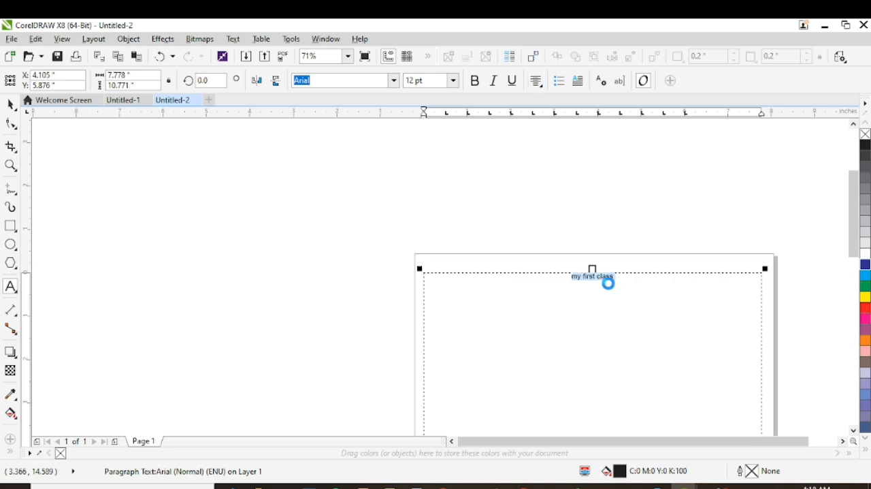
- Select the line "my first class" and set its font size to 24 pt
{"action": "left_click", "coordinate": [609, 283]}
{"action": "left_click_drag", "start_coordinate": [615, 279], "coordinate": [564, 277]}
{"action": "left_click", "coordinate": [453, 81]}
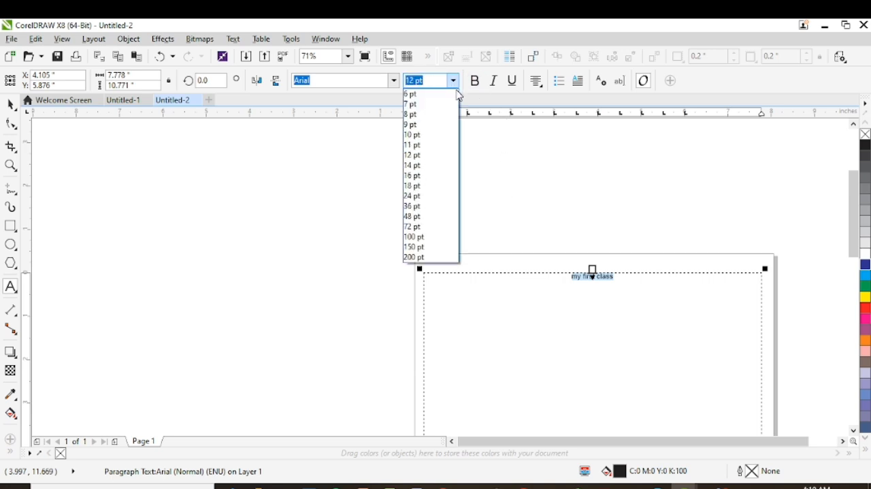
{"action": "left_click", "coordinate": [417, 196]}
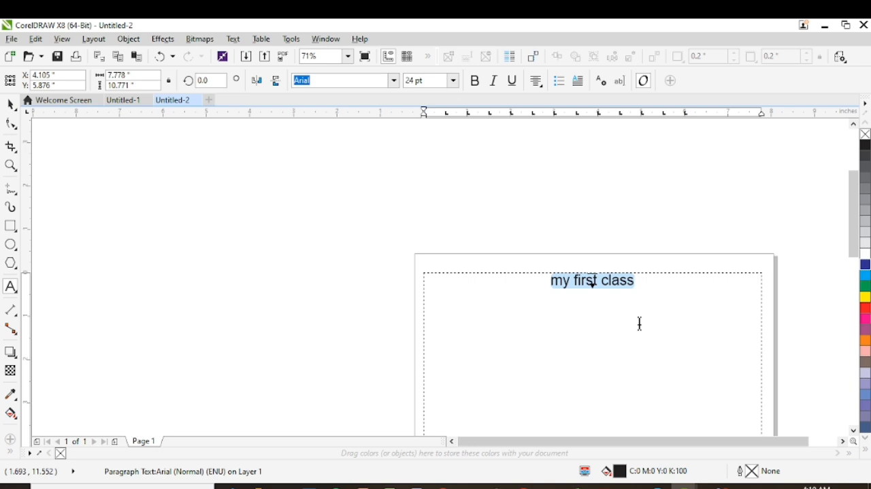
- Change the case of the selected line "my first class" to UPPERCASE
{"action": "key", "text": "shift+F3"}
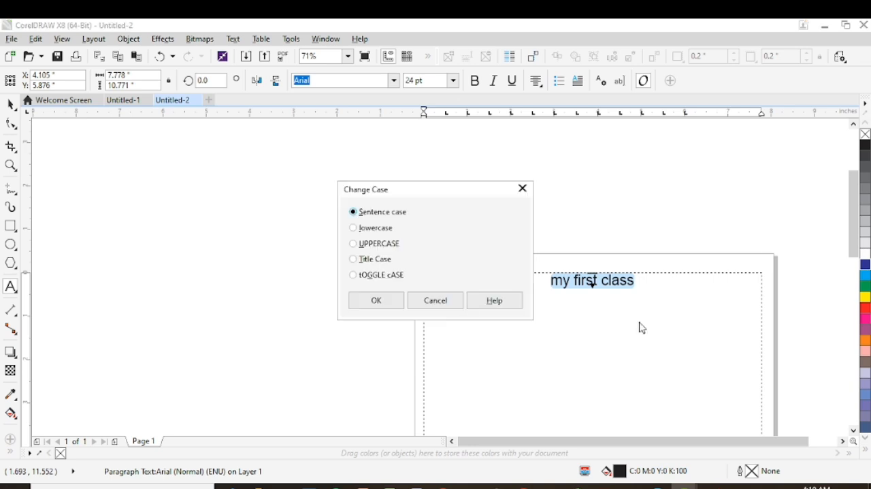
{"action": "left_click", "coordinate": [379, 248]}
{"action": "left_click", "coordinate": [378, 305]}
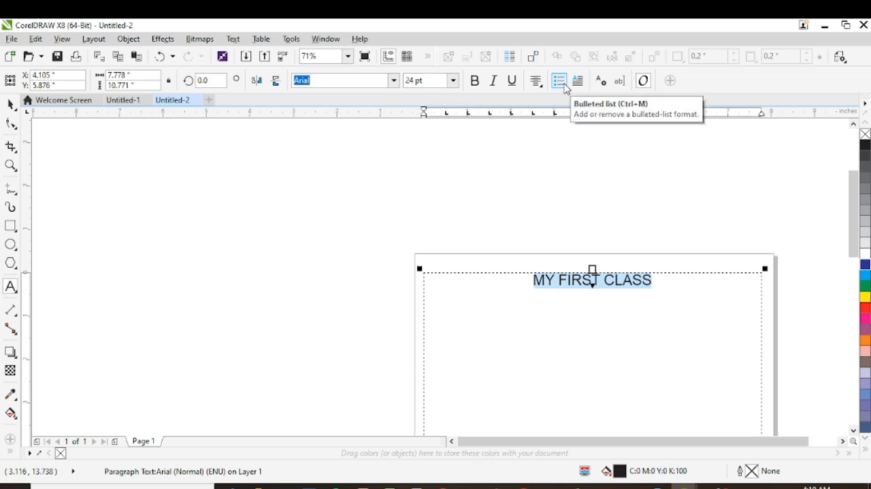
- Select the whole heading "MY FIRST CLASS" and make it bold, undoing any stray typing over it
{"action": "left_click", "coordinate": [620, 289]}
{"action": "triple_click", "coordinate": [617, 286]}
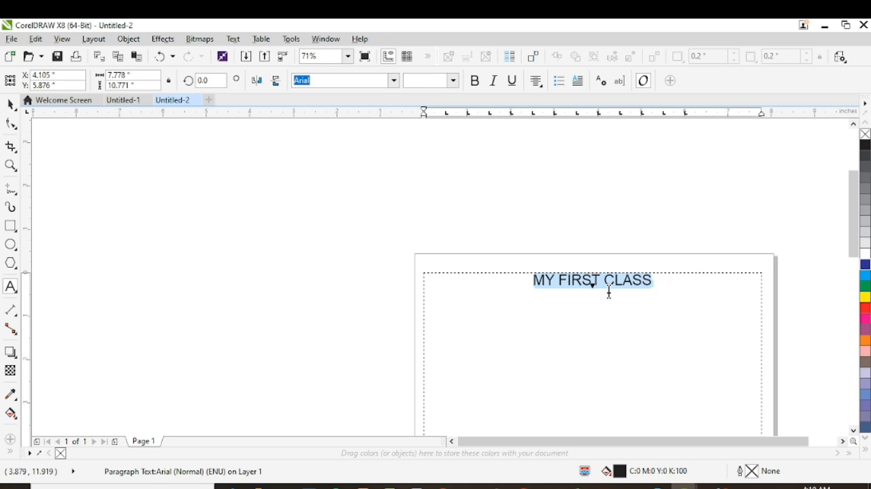
{"action": "key", "text": "ctrl+b"}
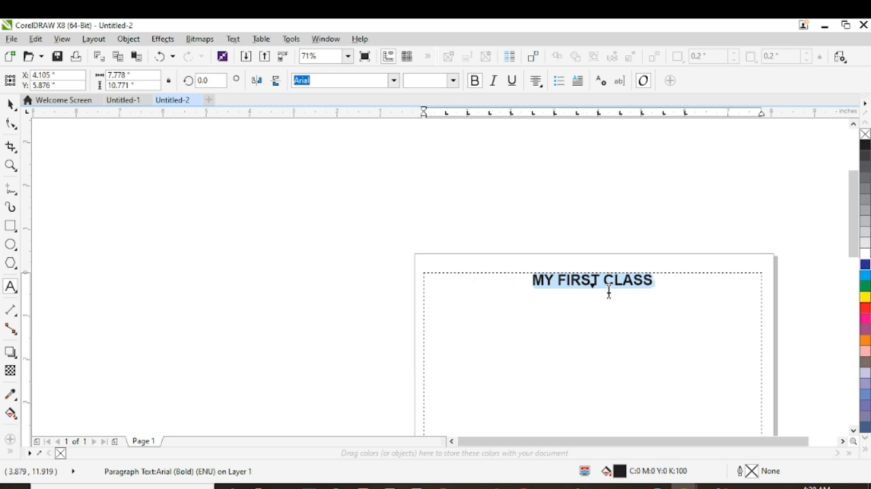
{"action": "type", "text": "e"}
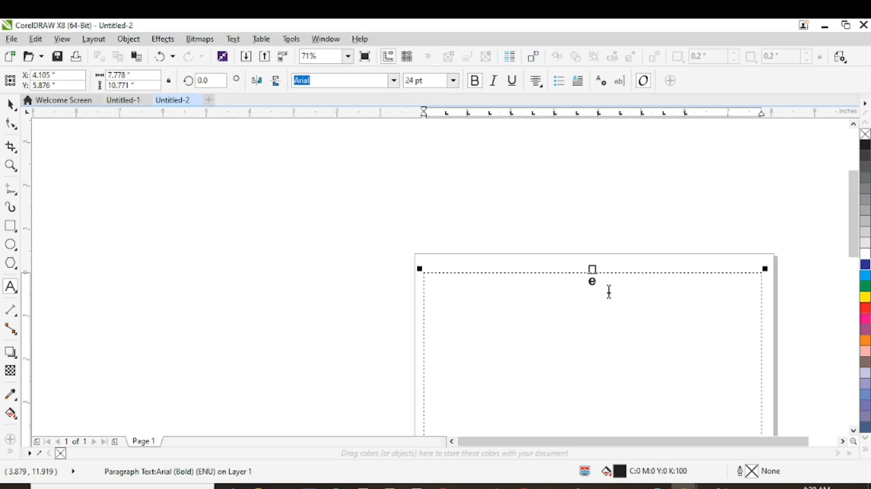
{"action": "key", "text": "ctrl+z"}
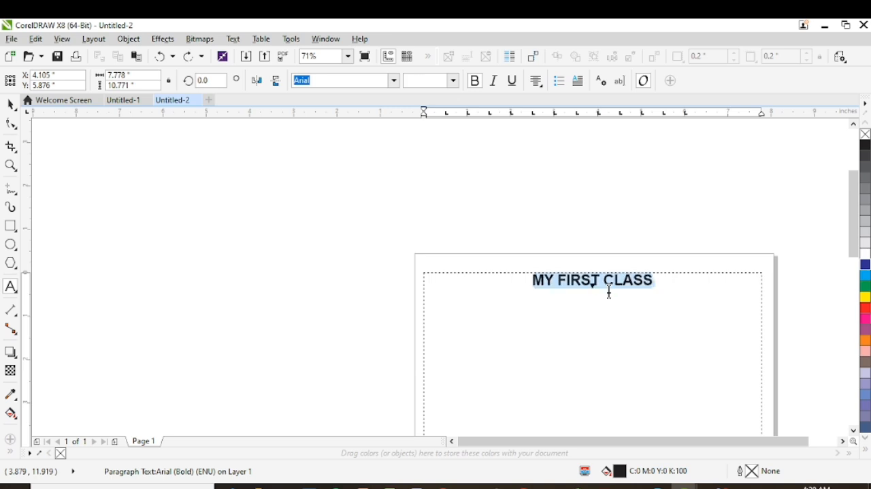
- Try Left and Right alignment on the heading "MY FIRST CLASS" and set its alignment back to Center
{"action": "key", "text": "ctrl+l"}
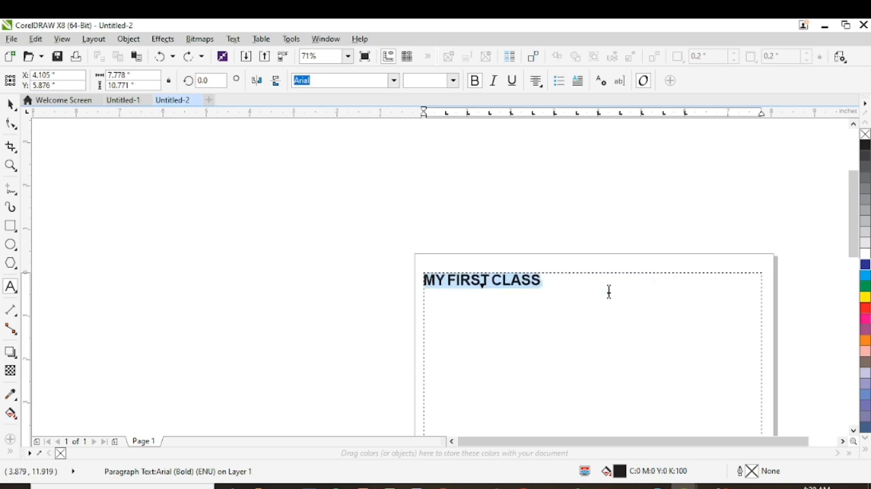
{"action": "key", "text": "ctrl+e"}
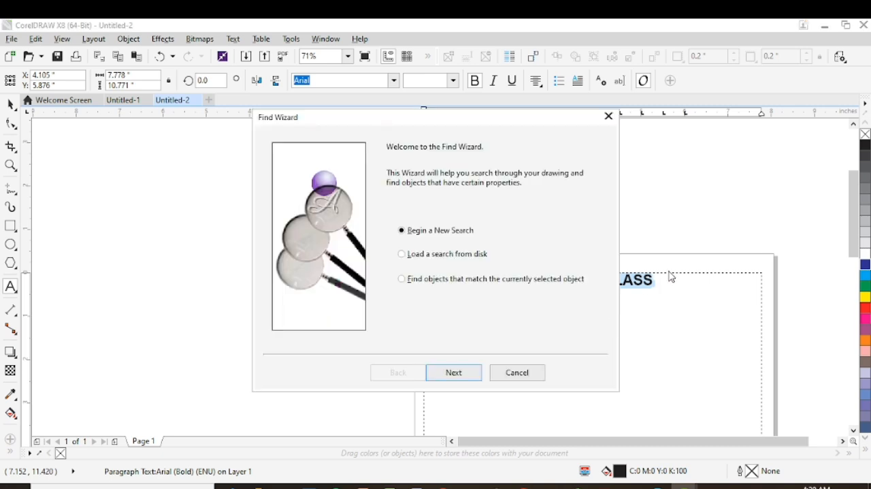
{"action": "left_click", "coordinate": [608, 116]}
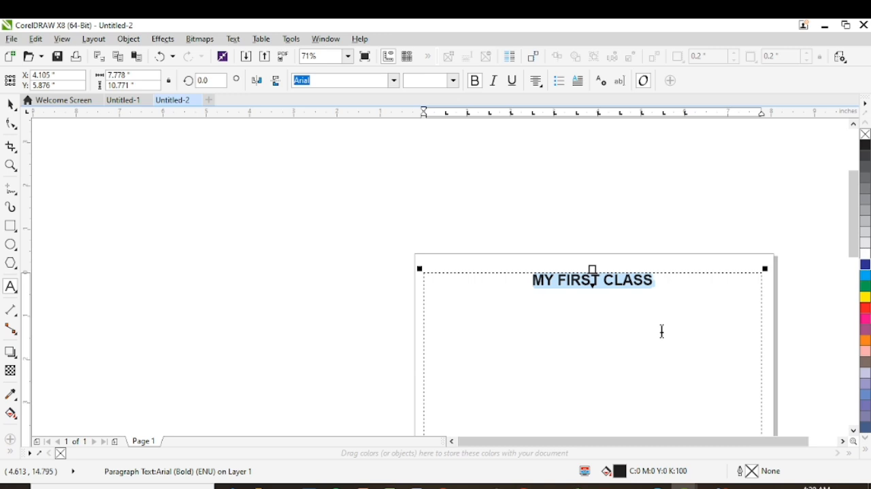
{"action": "key", "text": "ctrl+l"}
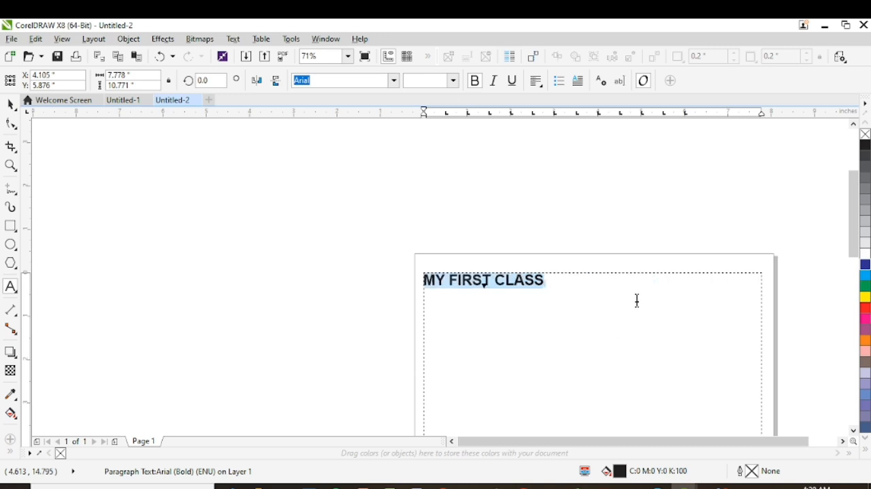
{"action": "key", "text": "ctrl+r"}
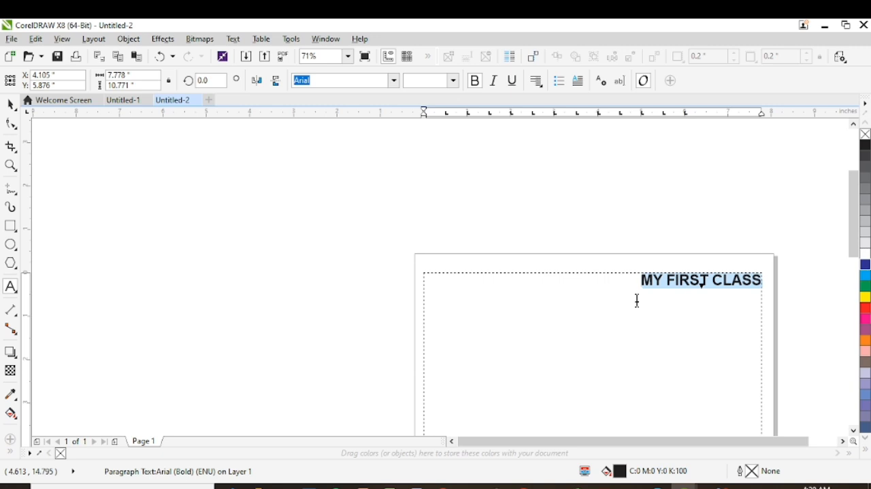
{"action": "key", "text": "ctrl+e"}
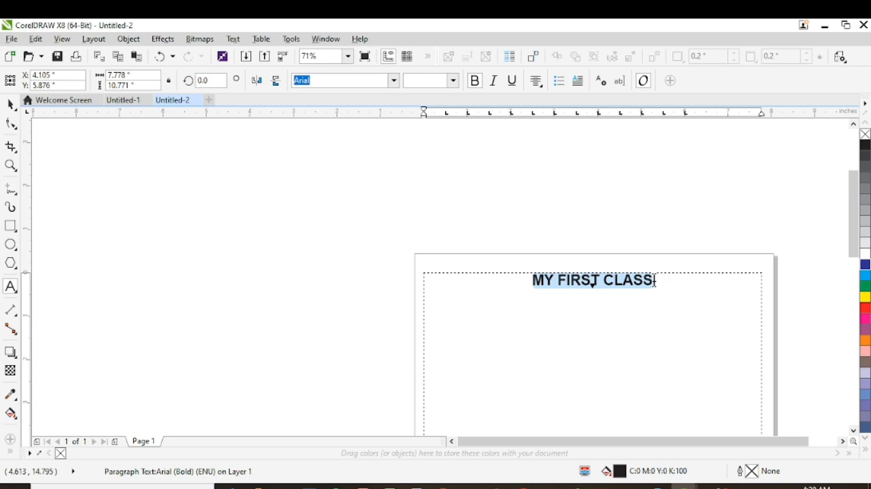
{"action": "left_click", "coordinate": [539, 86]}
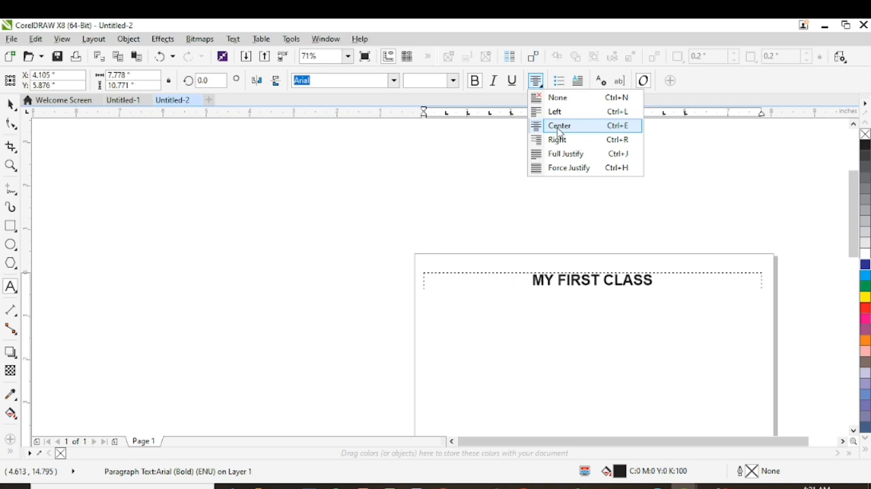
{"action": "left_click", "coordinate": [560, 129]}
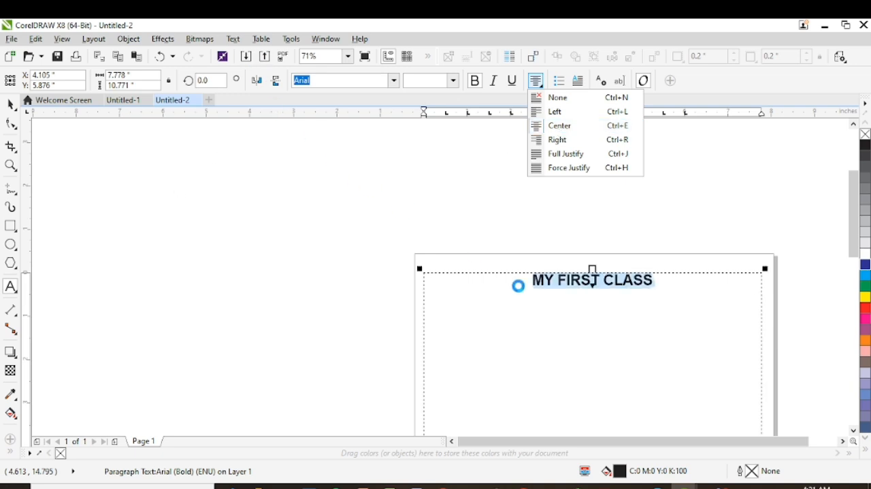
- Open the heading in the Edit Text dialog to view its formatting options, and close it without changes
{"action": "left_click", "coordinate": [234, 39]}
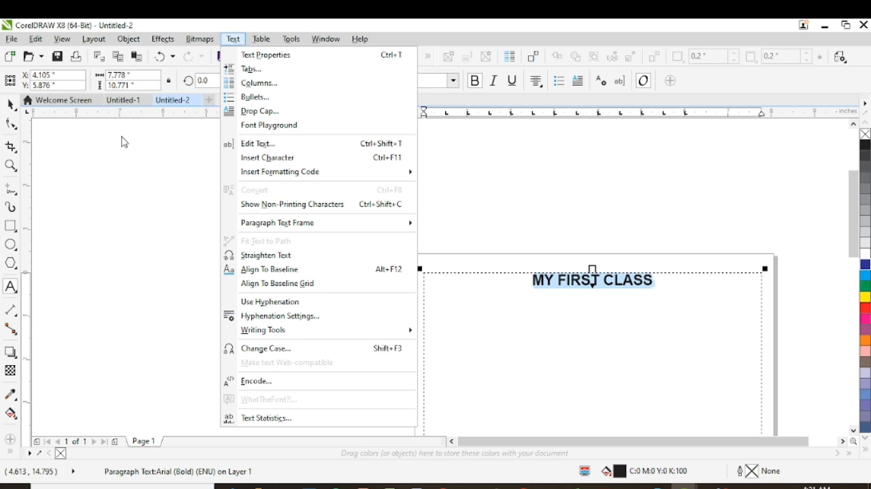
{"action": "left_click", "coordinate": [273, 151]}
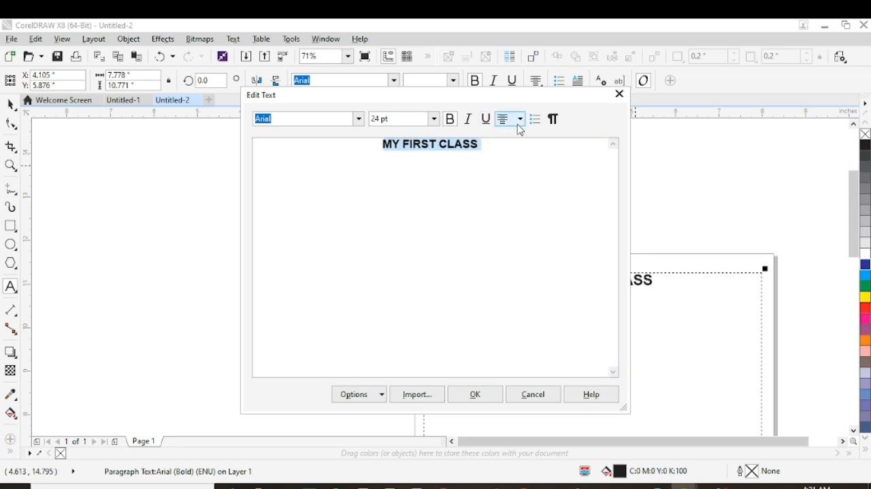
{"action": "left_click", "coordinate": [620, 94]}
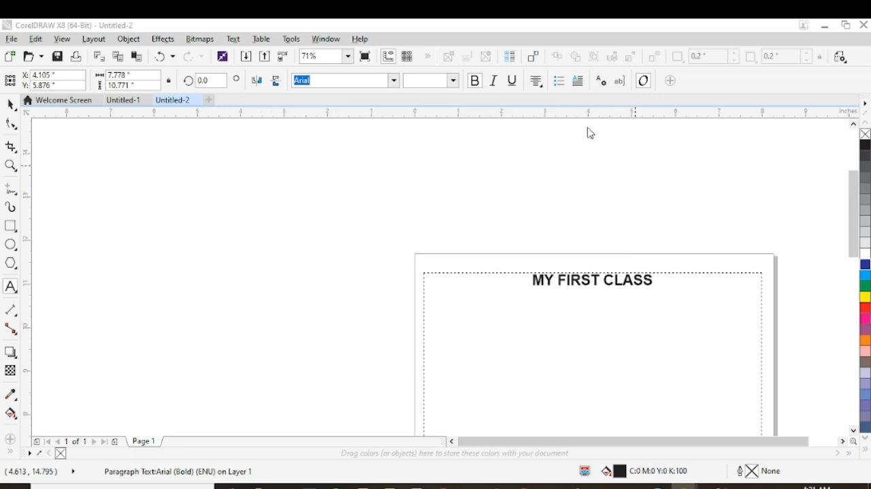
- Select the whole heading "MY FIRST CLASS" and underline it
{"action": "double_click", "coordinate": [587, 280]}
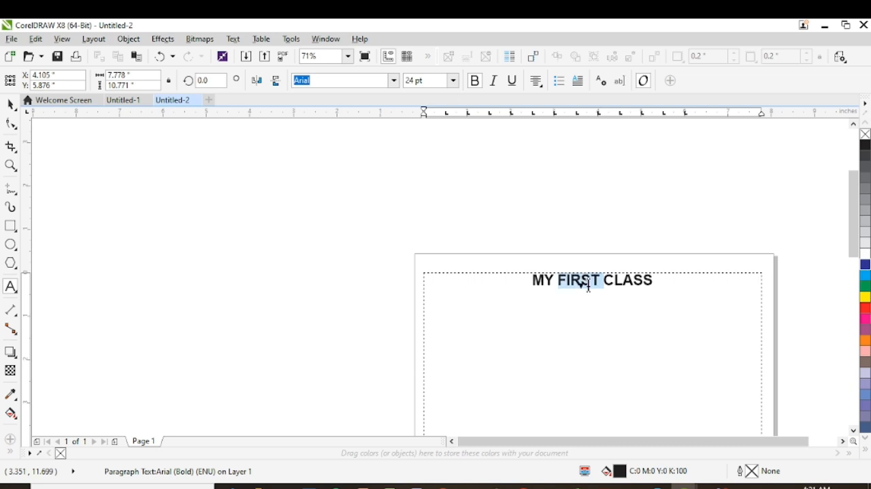
{"action": "triple_click", "coordinate": [588, 281]}
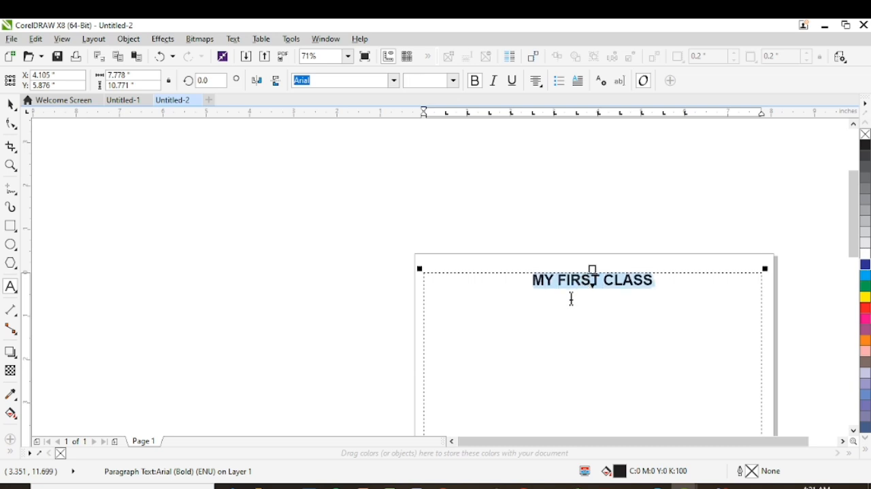
{"action": "key", "text": "ctrl+u"}
- Add a new left-aligned line below the heading with the text "my name"
{"action": "left_click", "coordinate": [654, 282]}
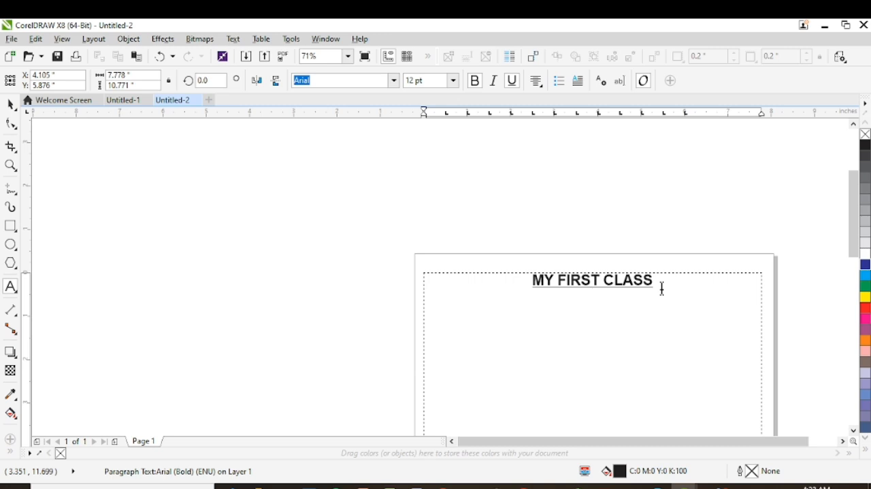
{"action": "key", "text": "ctrl+l"}
{"action": "type", "text": "my name"}
- Select the line "my name" and remove its underline
{"action": "left_click_drag", "start_coordinate": [454, 292], "coordinate": [416, 292]}
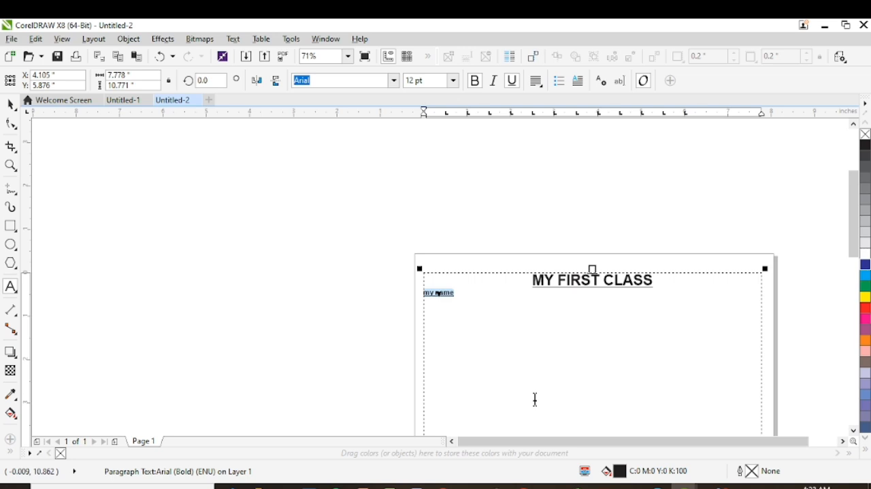
{"action": "left_click", "coordinate": [512, 80]}
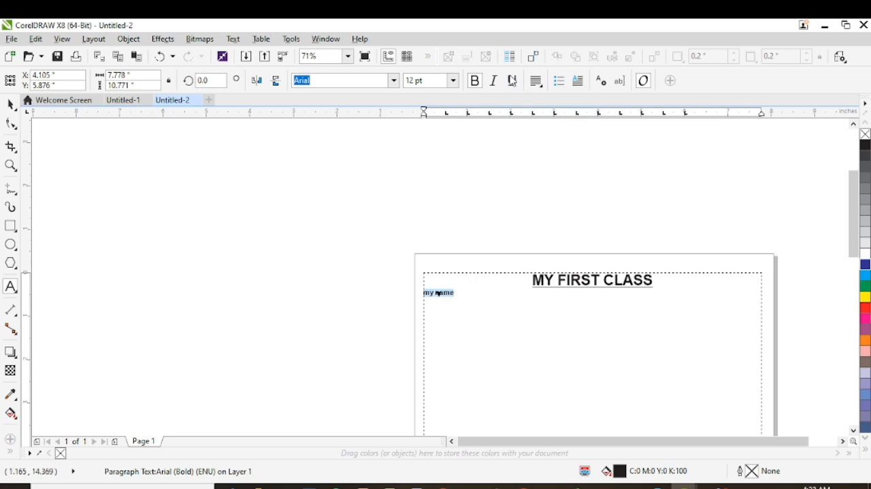
{"action": "left_click", "coordinate": [512, 81]}
{"action": "key", "text": "ctrl+u"}
{"action": "left_click", "coordinate": [450, 291]}
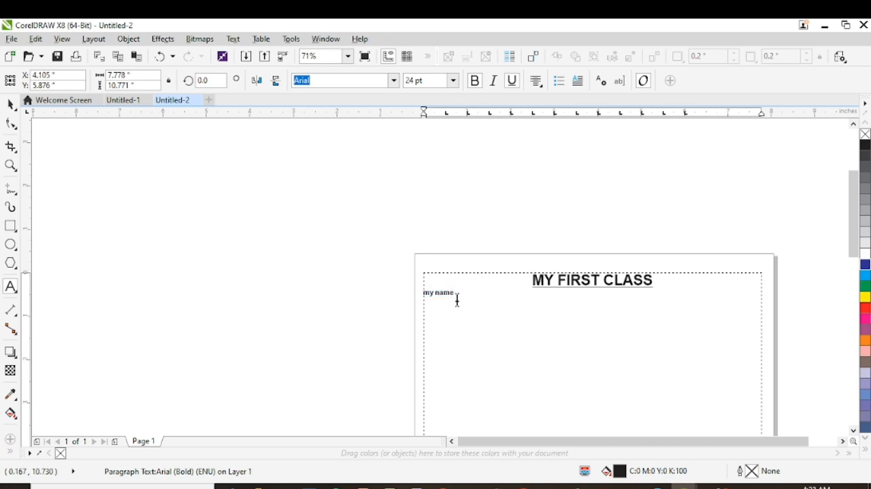
- Select the line "my name" and change its font to Chiller
{"action": "left_click", "coordinate": [452, 294]}
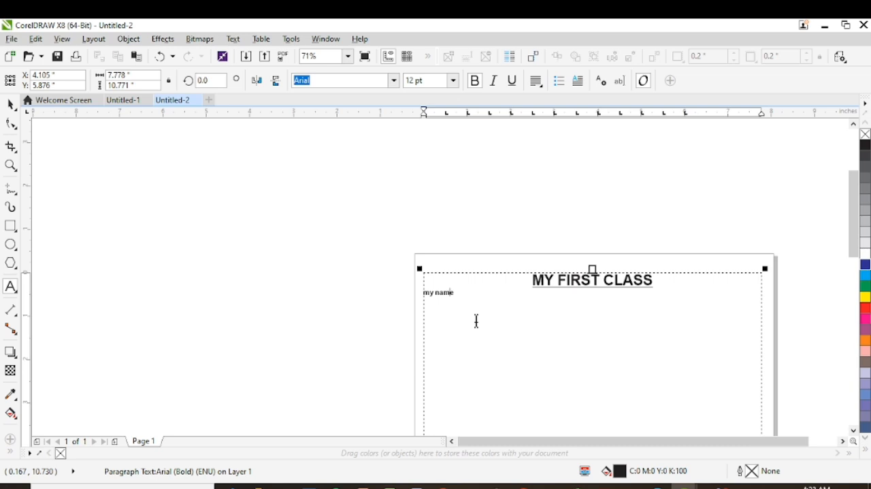
{"action": "triple_click", "coordinate": [452, 294]}
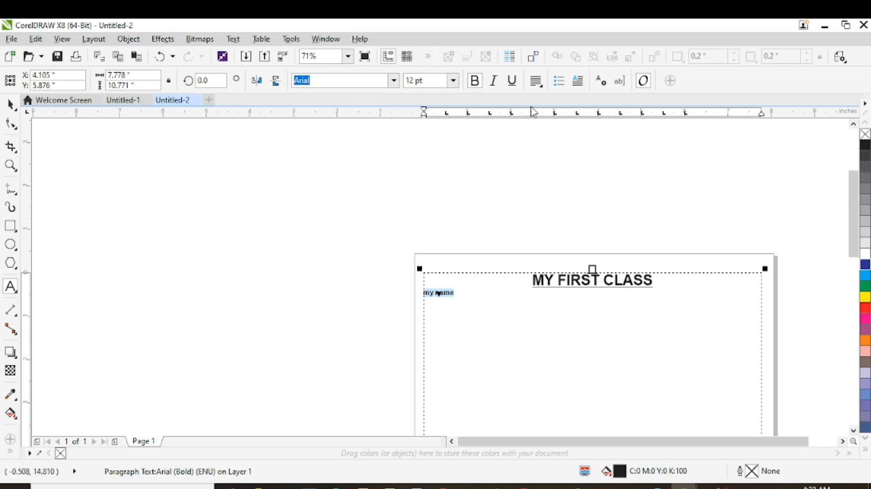
{"action": "left_click", "coordinate": [395, 81]}
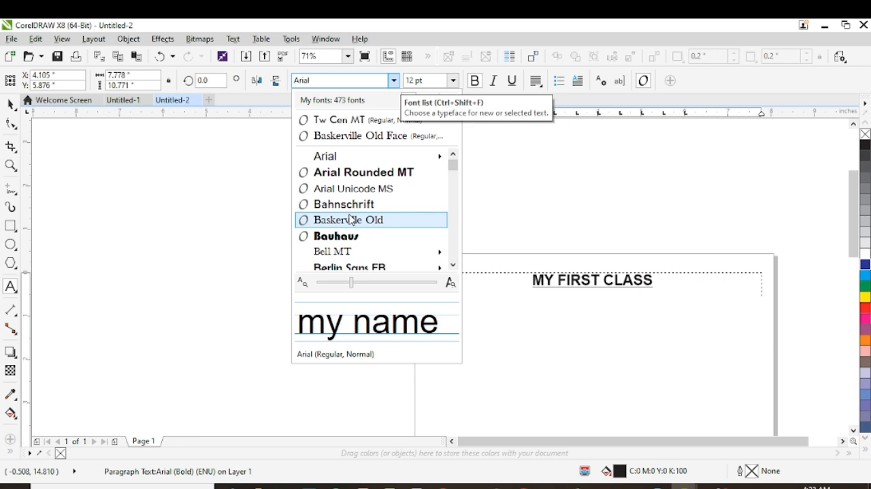
{"action": "scroll", "coordinate": [349, 221], "scroll_direction": "down", "scroll_amount": 1}
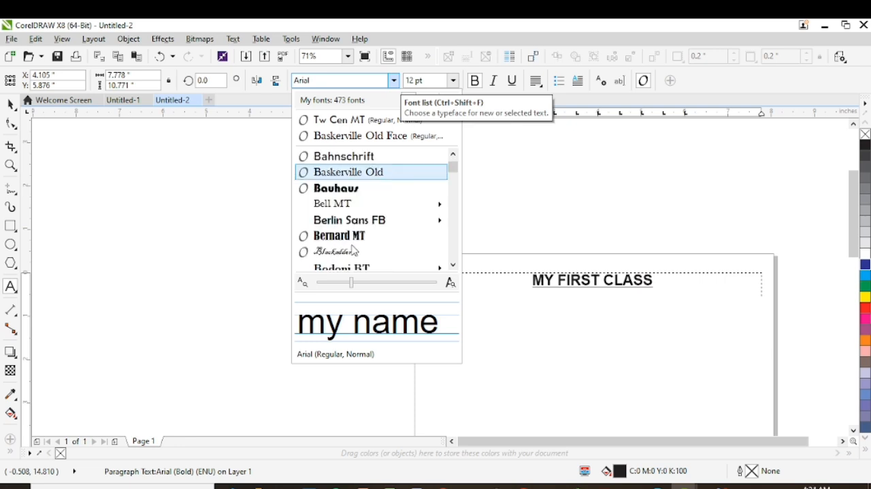
{"action": "scroll", "coordinate": [355, 245], "scroll_direction": "down", "scroll_amount": 3}
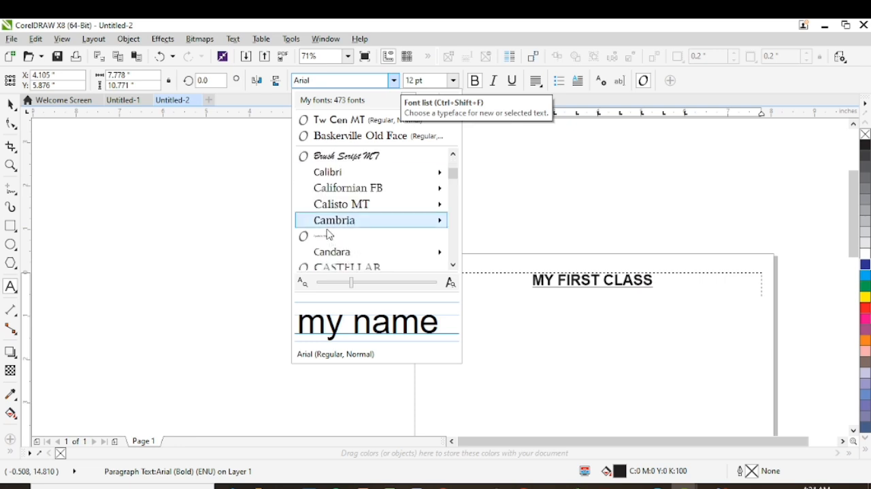
{"action": "scroll", "coordinate": [344, 228], "scroll_direction": "down", "scroll_amount": 3}
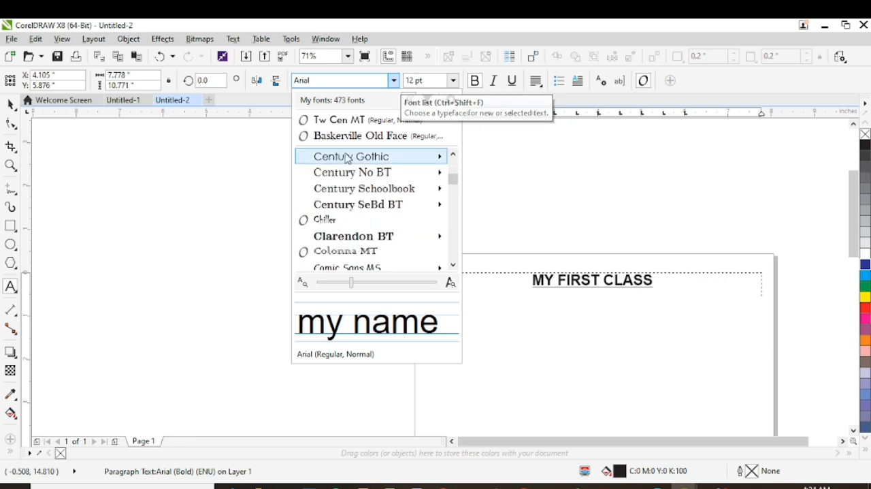
{"action": "left_click", "coordinate": [347, 224]}
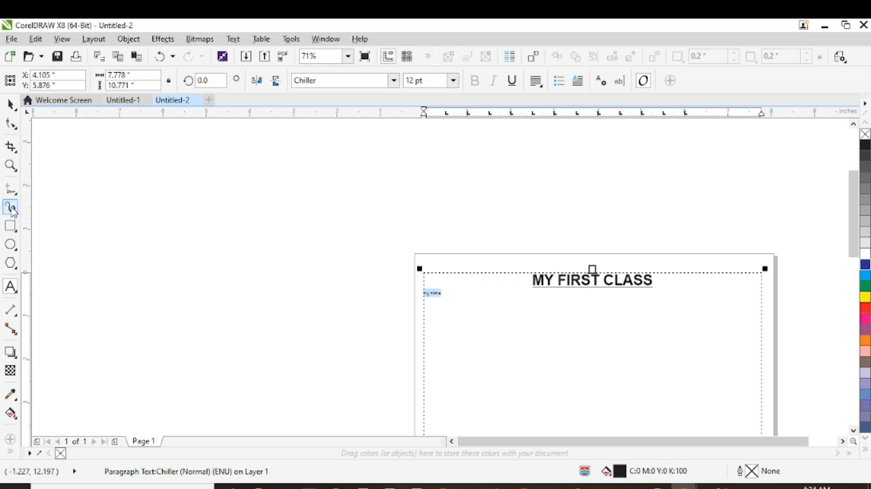
- Zoom in to 568% on the line "my name" to examine its lettering
{"action": "left_click", "coordinate": [15, 167]}
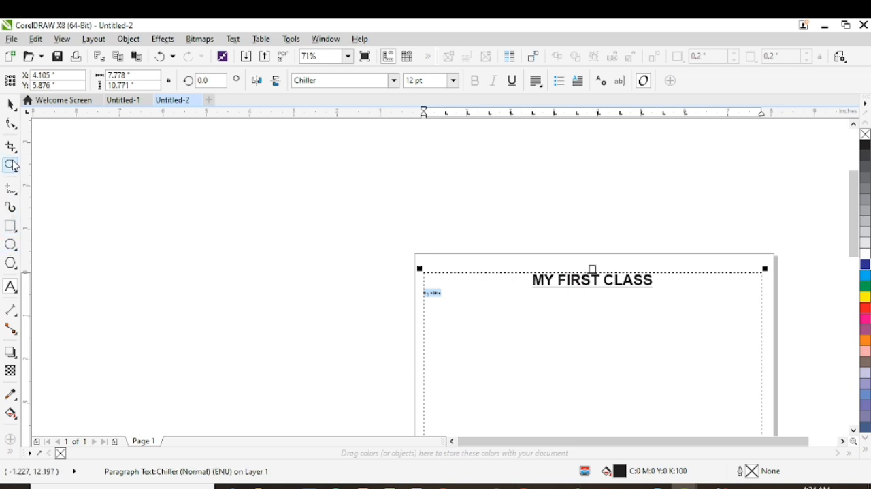
{"action": "left_click", "coordinate": [450, 293]}
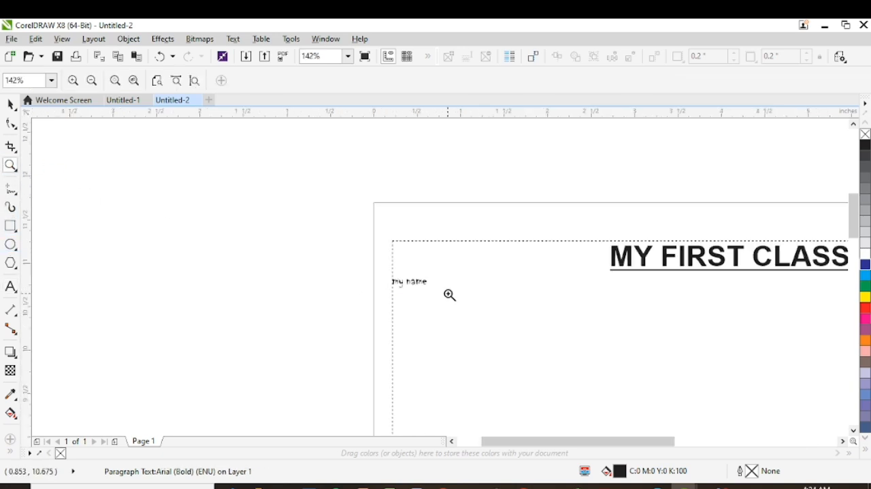
{"action": "left_click", "coordinate": [433, 284]}
{"action": "left_click", "coordinate": [420, 276]}
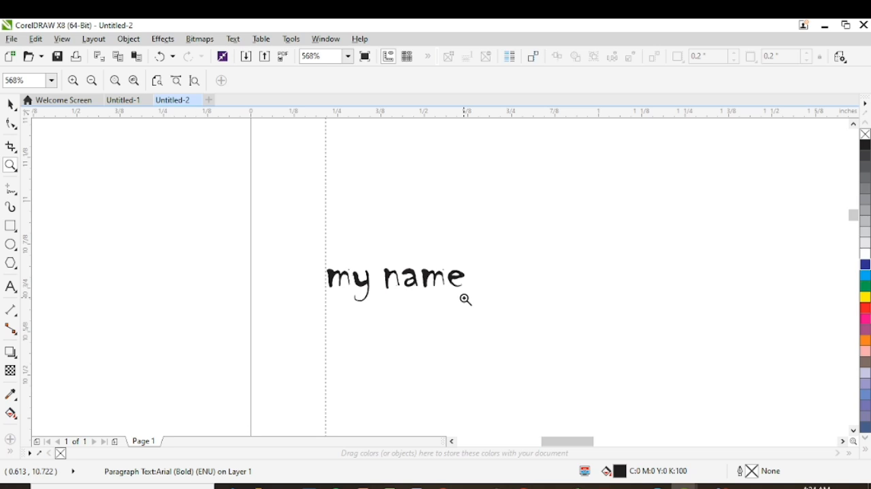
- Select the line "my name" and browse the available fonts, previewing the line in Algerian
{"action": "right_click", "coordinate": [374, 306]}
{"action": "right_click", "coordinate": [406, 283]}
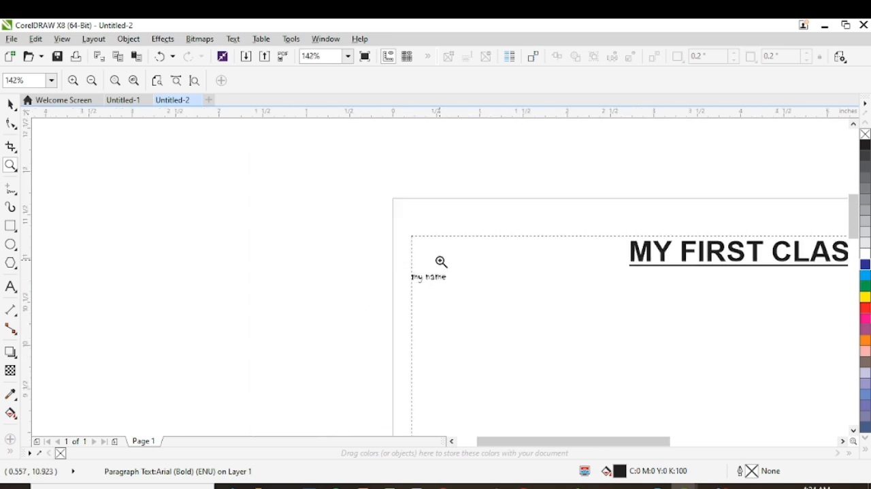
{"action": "right_click", "coordinate": [441, 268]}
{"action": "left_click", "coordinate": [10, 104]}
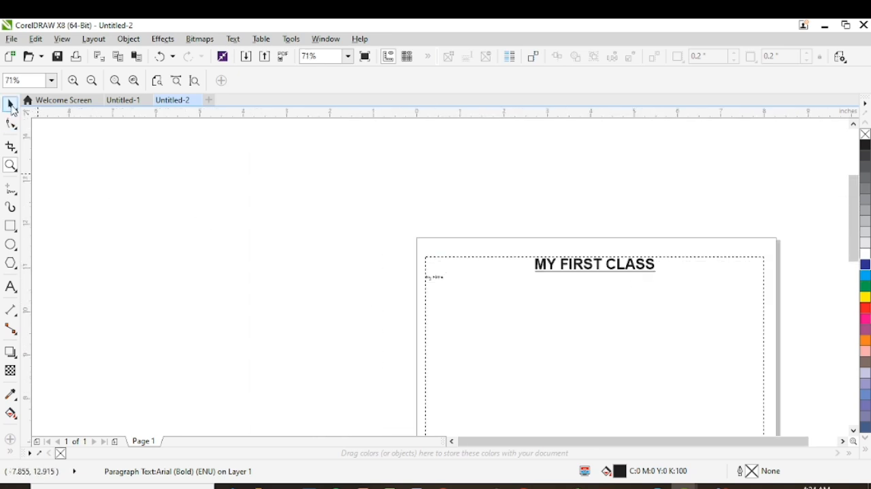
{"action": "double_click", "coordinate": [434, 276]}
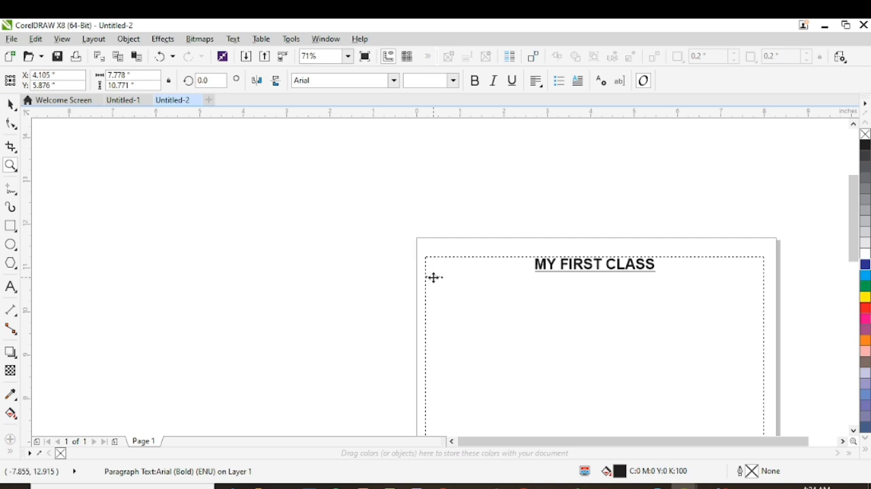
{"action": "double_click", "coordinate": [434, 279]}
{"action": "triple_click", "coordinate": [433, 278]}
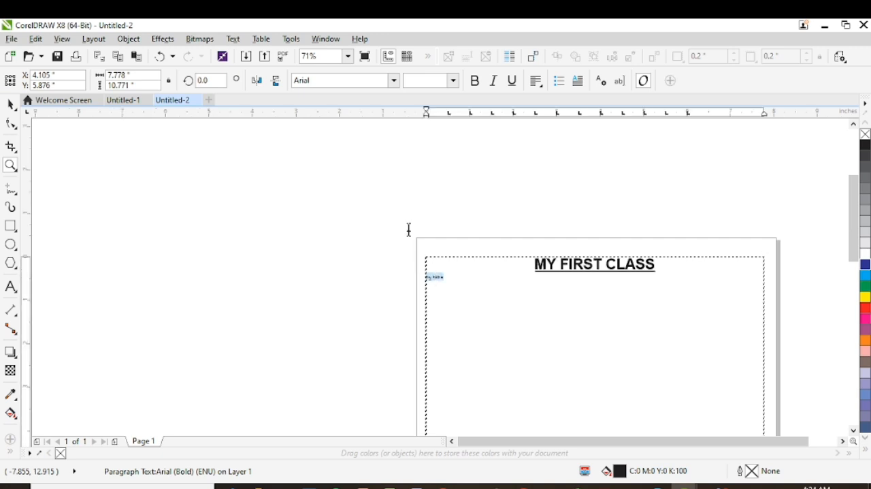
{"action": "left_click", "coordinate": [393, 81]}
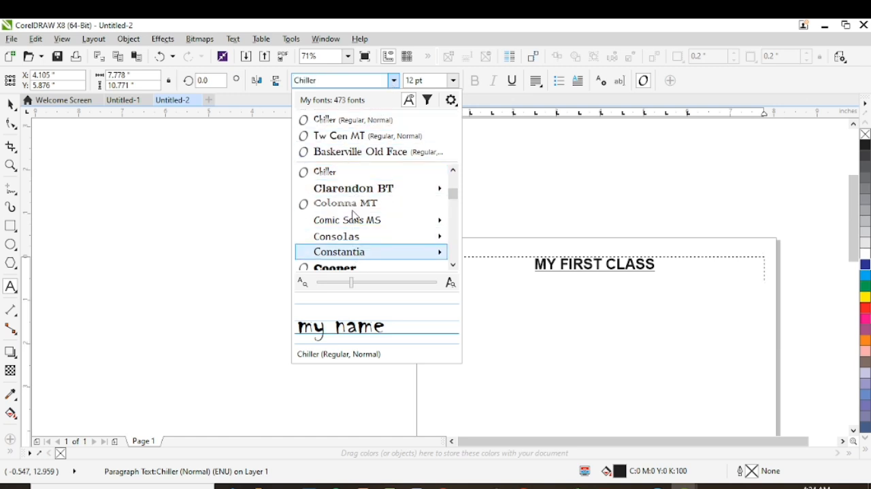
{"action": "scroll", "coordinate": [356, 212], "scroll_direction": "up", "scroll_amount": 1}
{"action": "scroll", "coordinate": [356, 208], "scroll_direction": "up", "scroll_amount": 6}
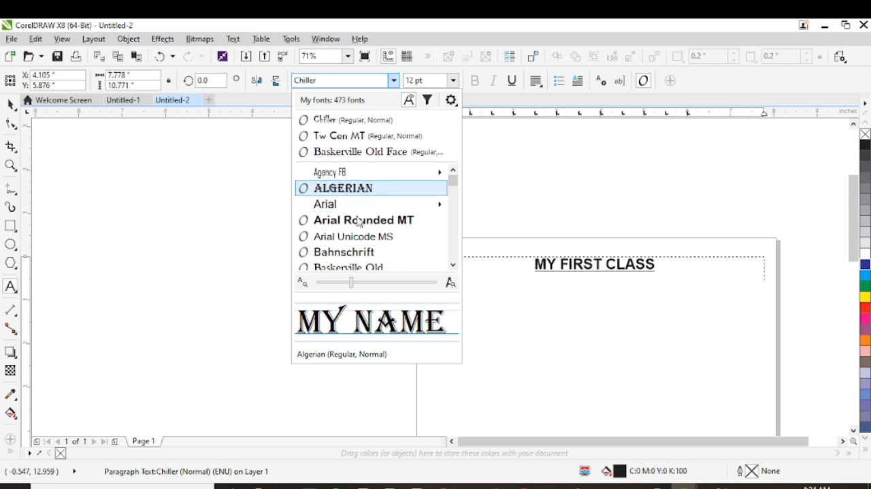
{"action": "scroll", "coordinate": [364, 240], "scroll_direction": "down", "scroll_amount": 2}
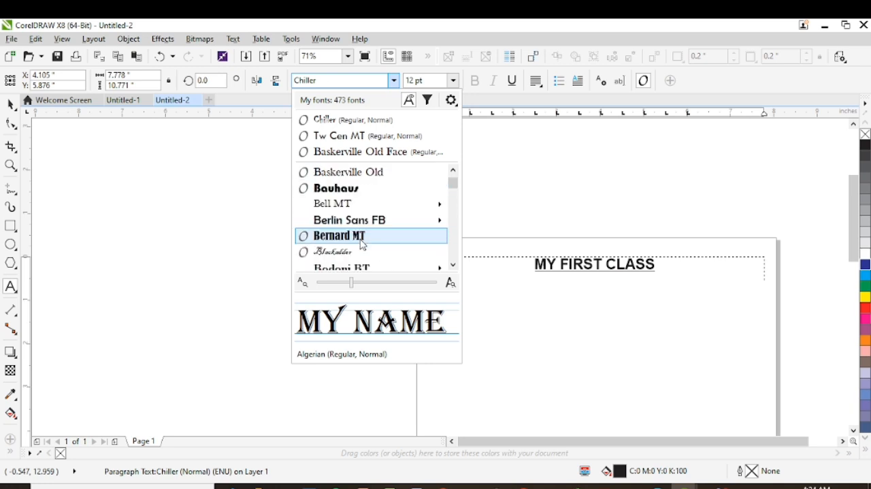
{"action": "scroll", "coordinate": [363, 245], "scroll_direction": "down", "scroll_amount": 5}
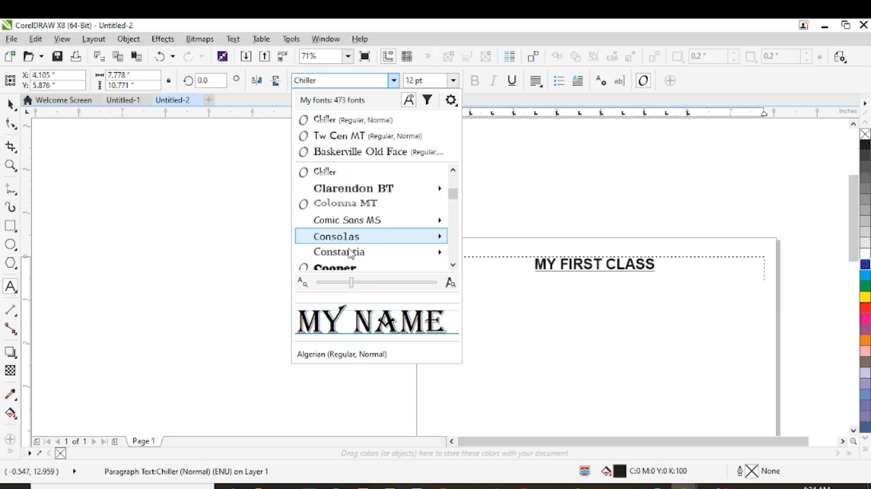
{"action": "scroll", "coordinate": [351, 254], "scroll_direction": "down", "scroll_amount": 4}
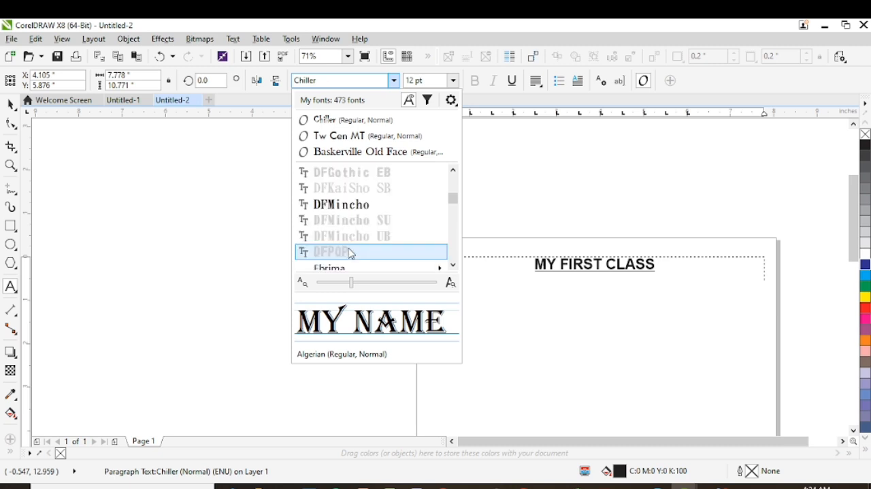
{"action": "scroll", "coordinate": [351, 254], "scroll_direction": "down", "scroll_amount": 4}
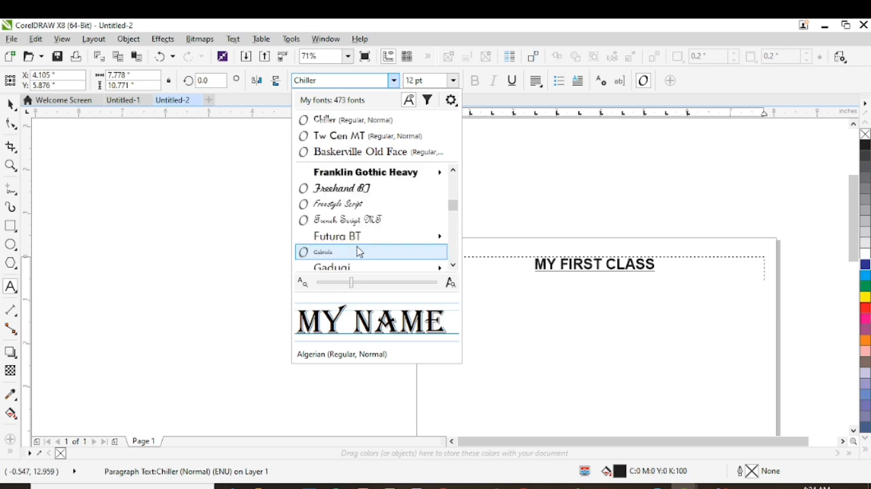
{"action": "scroll", "coordinate": [359, 252], "scroll_direction": "down", "scroll_amount": 4}
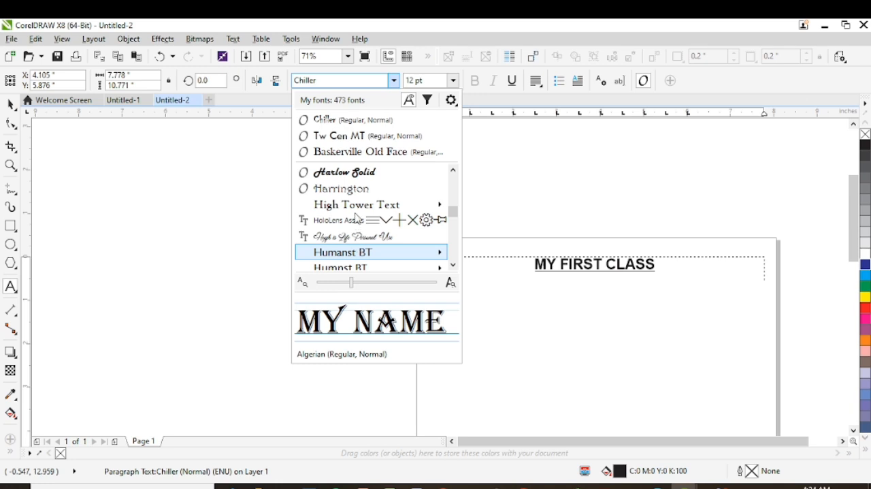
{"action": "scroll", "coordinate": [350, 234], "scroll_direction": "down", "scroll_amount": 4}
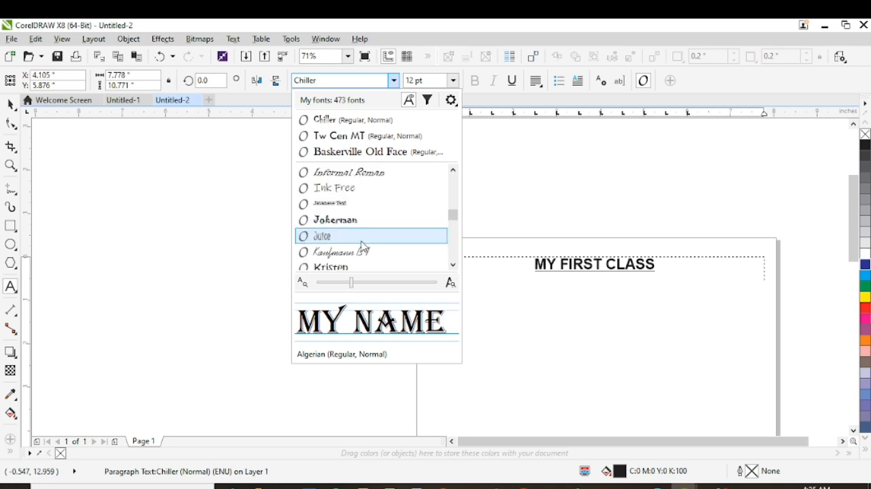
{"action": "scroll", "coordinate": [352, 231], "scroll_direction": "down", "scroll_amount": 4}
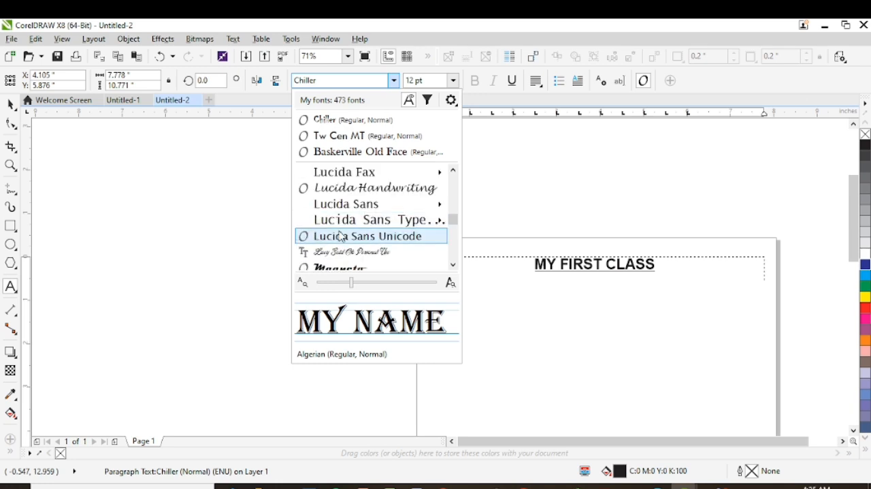
{"action": "scroll", "coordinate": [310, 81], "scroll_direction": "down", "scroll_amount": 3}
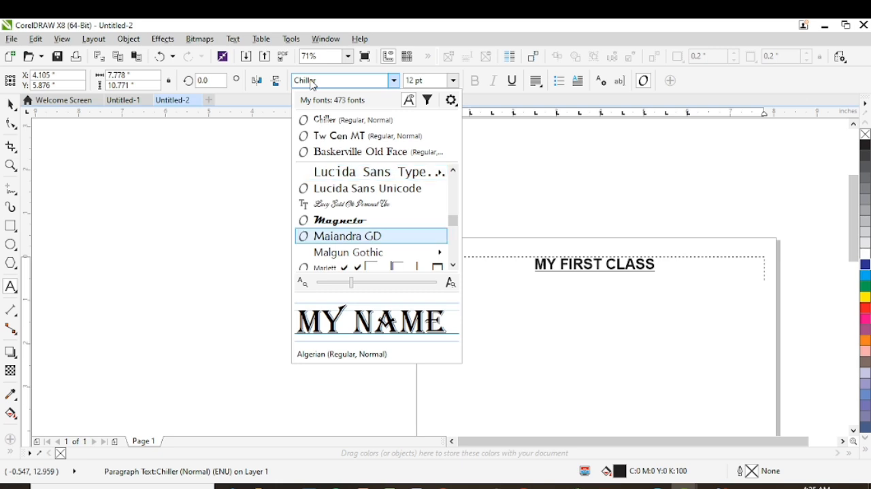
{"action": "scroll", "coordinate": [312, 83], "scroll_direction": "down", "scroll_amount": 5}
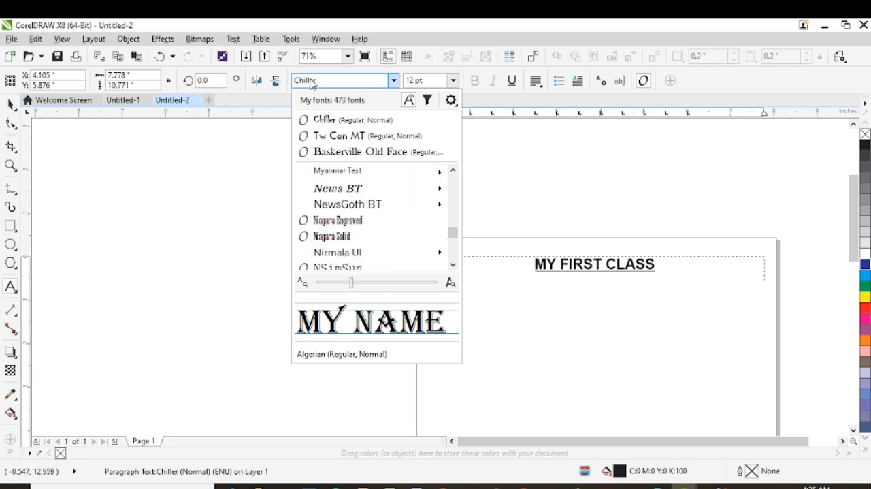
- Search the fonts for "time" and apply regular Times New Roman to the selected line "my name"
{"action": "left_click", "coordinate": [313, 80]}
{"action": "type", "text": "t"}
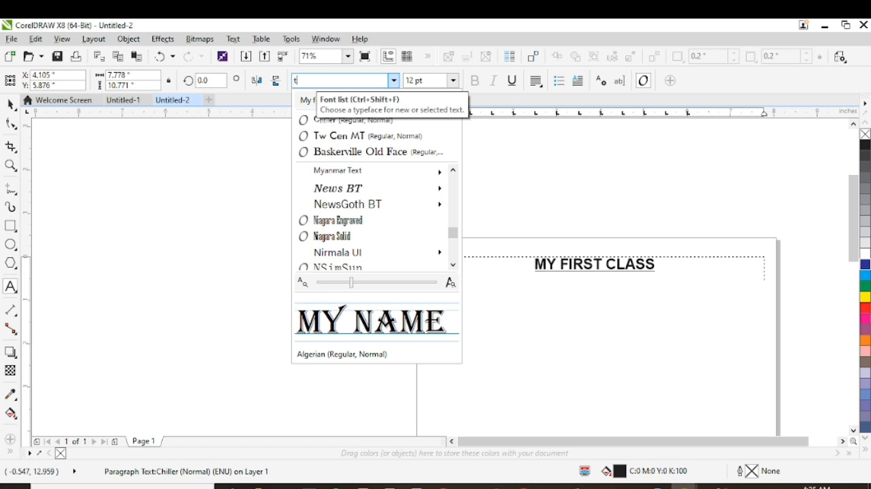
{"action": "type", "text": "ime"}
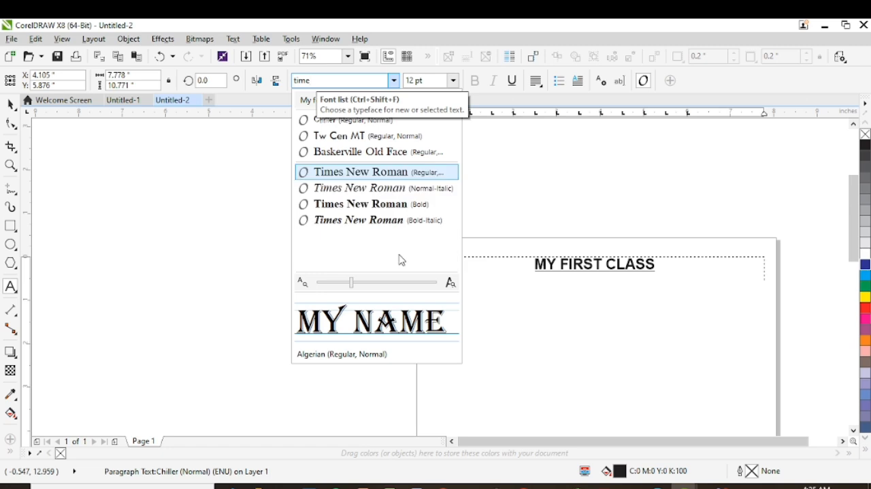
{"action": "left_click", "coordinate": [361, 175]}
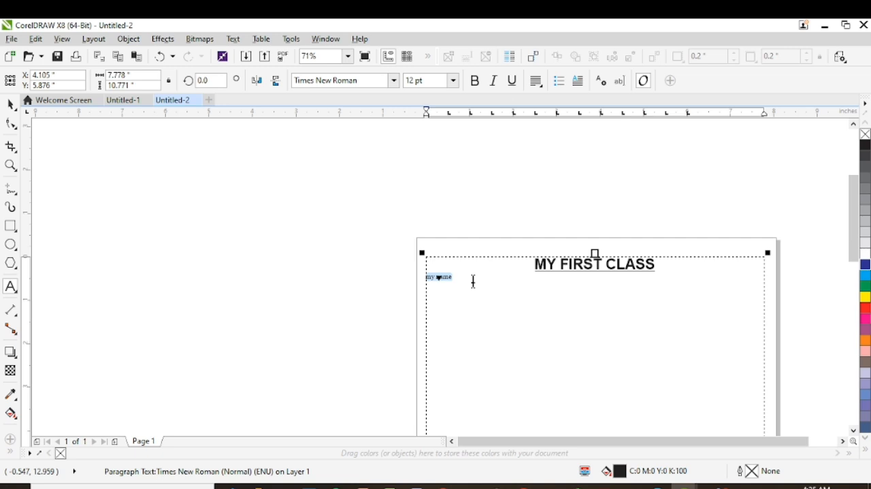
- Reselect the line "my name" and set its font size to 14 pt
{"action": "left_click", "coordinate": [474, 281]}
{"action": "left_click_drag", "start_coordinate": [454, 276], "coordinate": [424, 275]}
{"action": "left_click", "coordinate": [453, 80]}
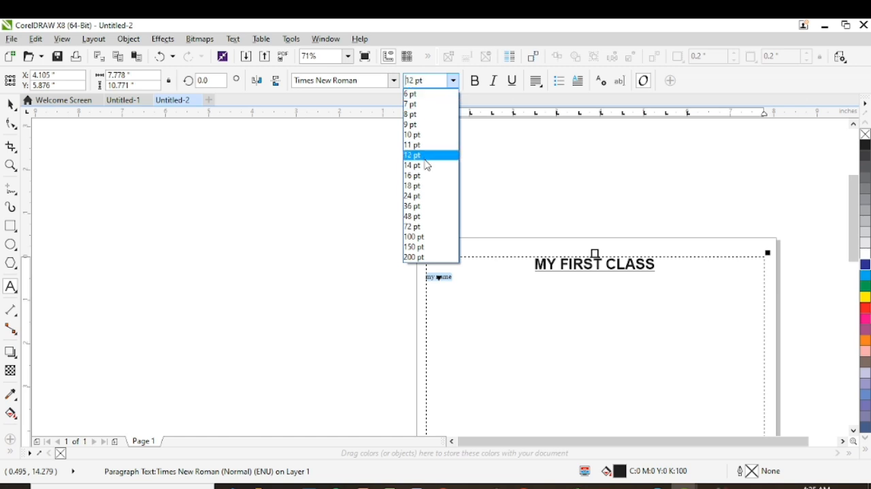
{"action": "left_click", "coordinate": [422, 168]}
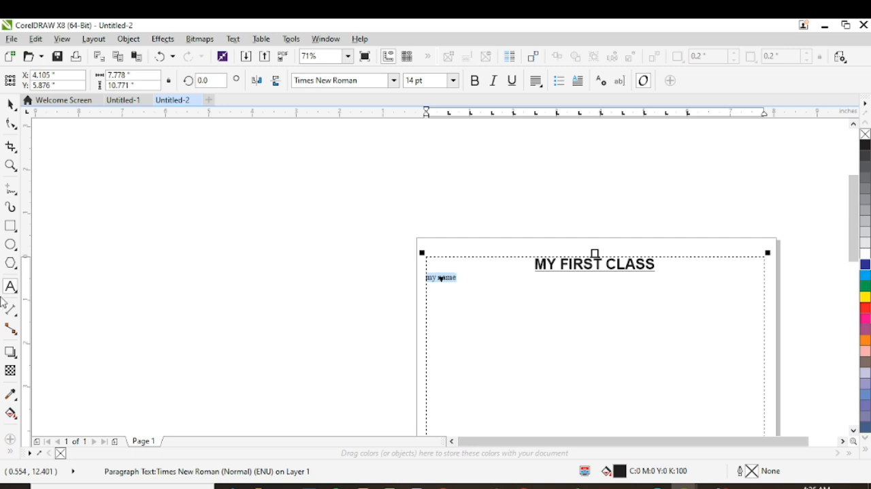
- Fit the view to the page and zoom in to 568% on the line "my name" to examine its lettering
{"action": "left_click", "coordinate": [12, 165]}
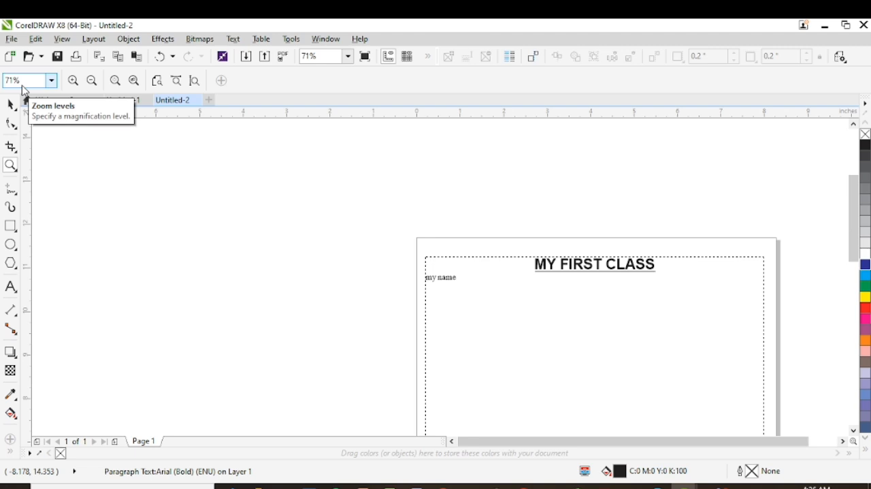
{"action": "left_click", "coordinate": [51, 81]}
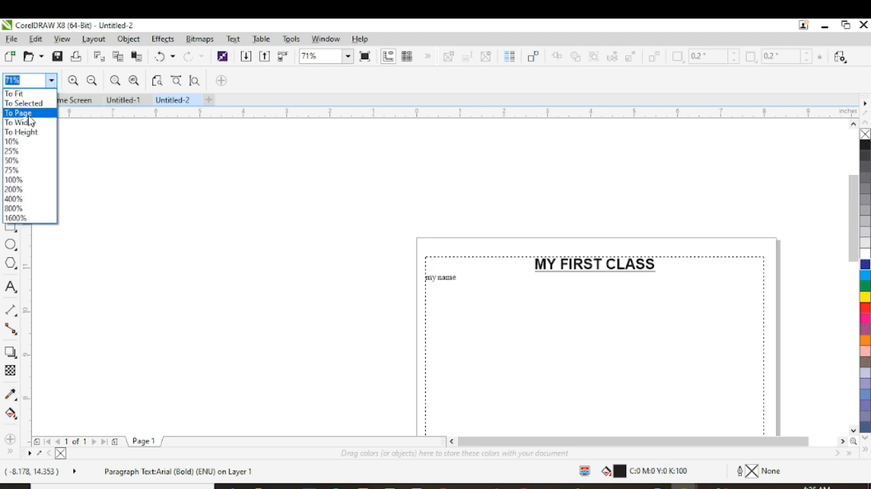
{"action": "left_click", "coordinate": [29, 115]}
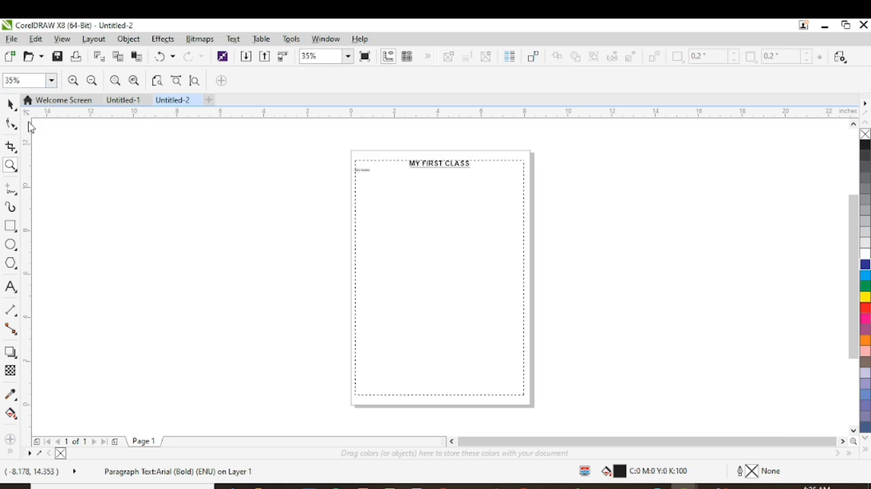
{"action": "left_click", "coordinate": [359, 175]}
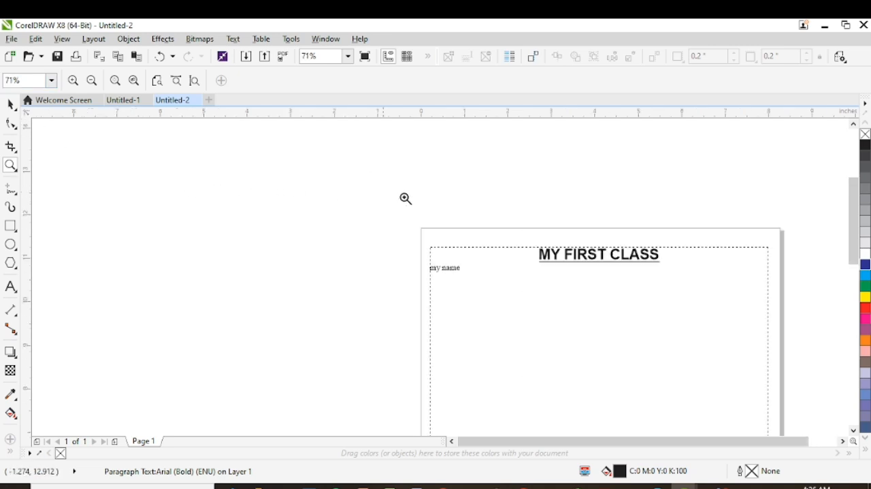
{"action": "left_click", "coordinate": [481, 281]}
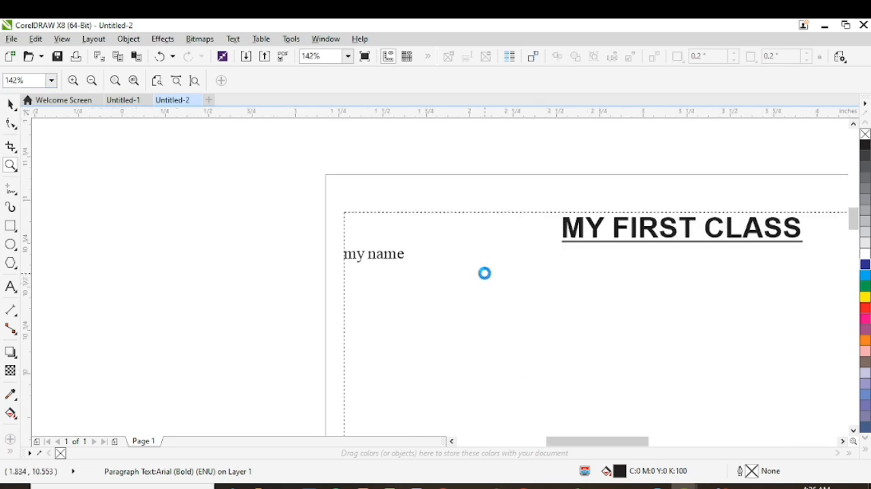
{"action": "left_click", "coordinate": [484, 274]}
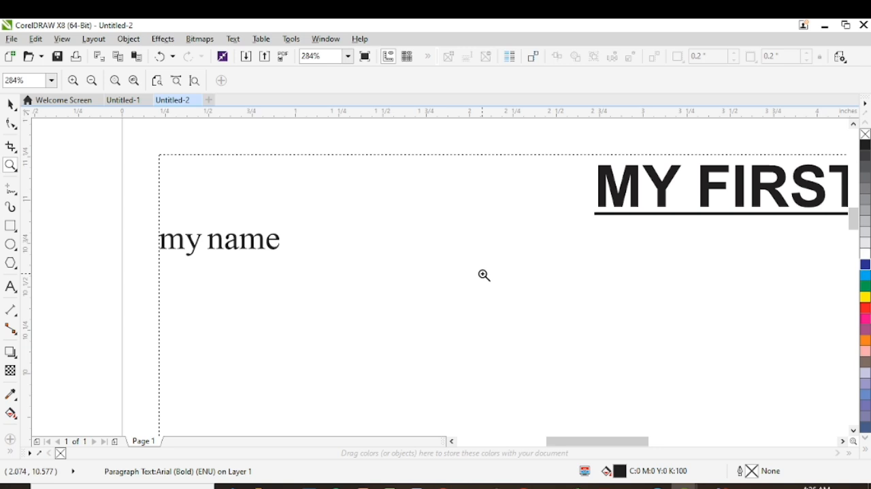
{"action": "left_click", "coordinate": [254, 238]}
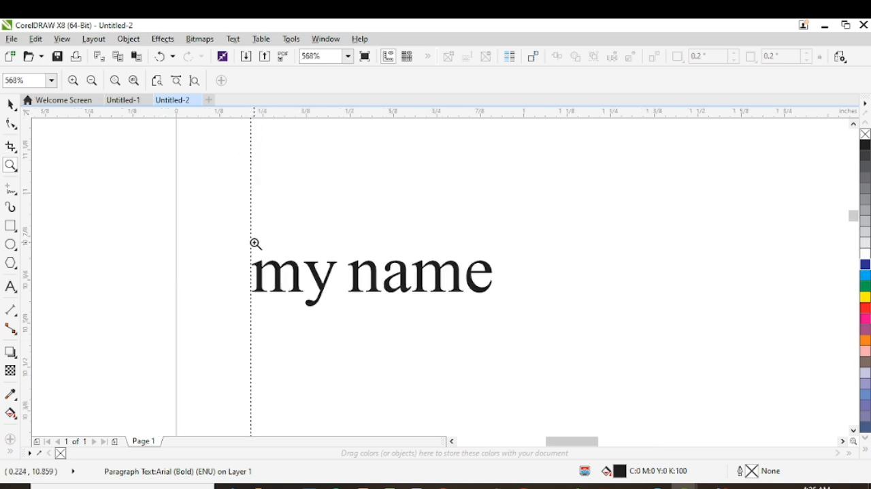
- Zoom back out to 35% to view the page layout
{"action": "key", "text": "F3"}
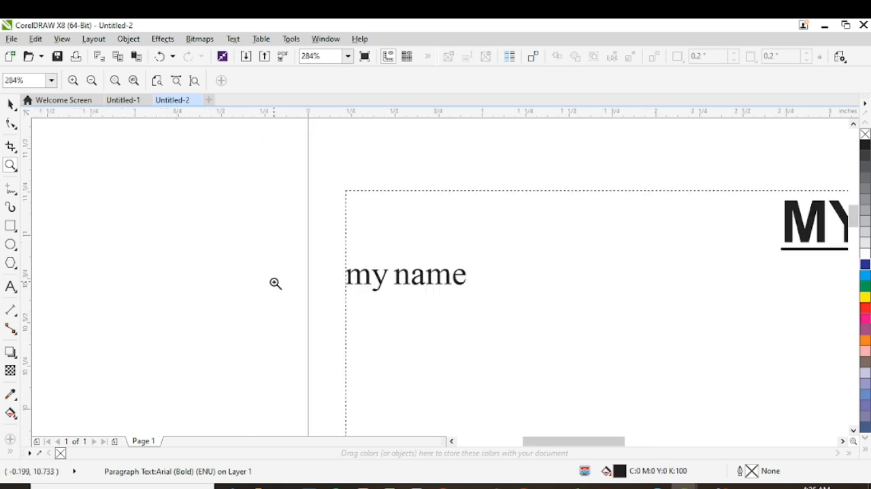
{"action": "right_click", "coordinate": [380, 291]}
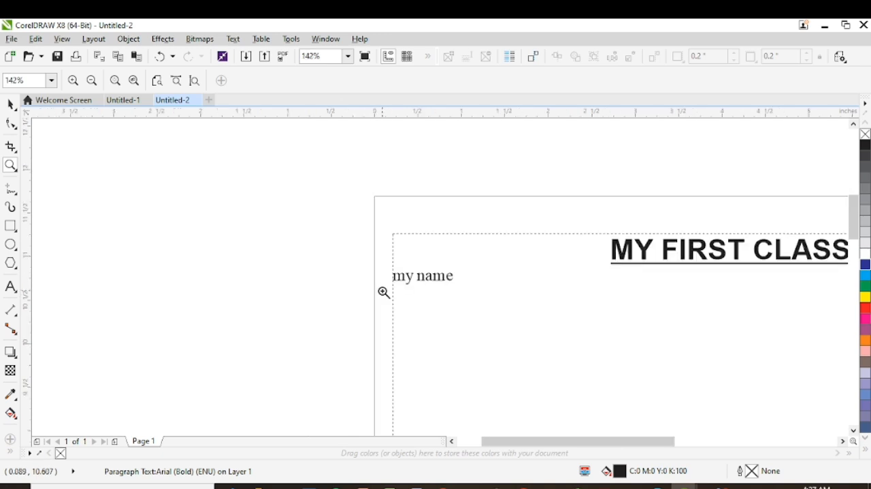
{"action": "right_click", "coordinate": [444, 289]}
{"action": "right_click", "coordinate": [663, 284]}
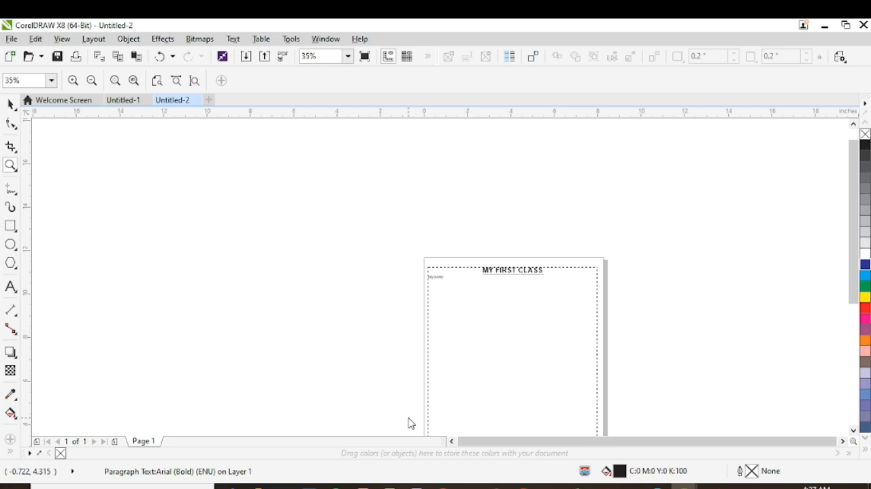
- Save the drawing to the Desktop as a CDR file named "type formatting"
{"action": "key", "text": "ctrl+s"}
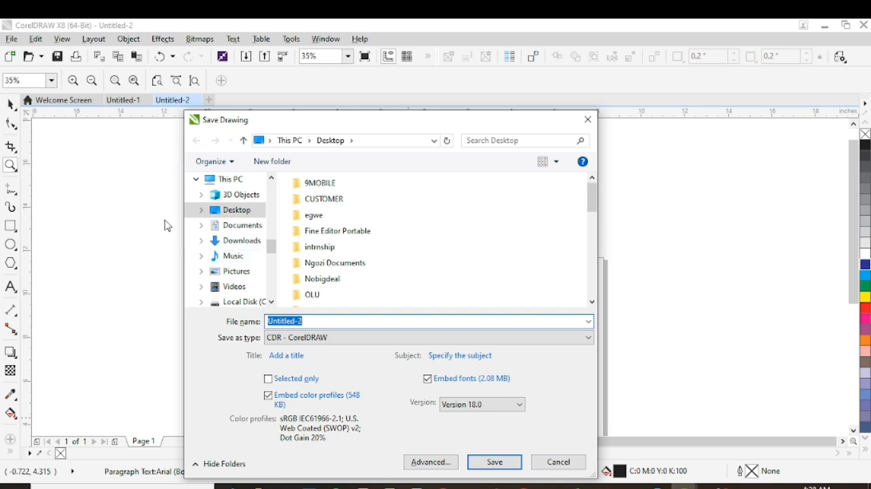
{"action": "left_click", "coordinate": [229, 216]}
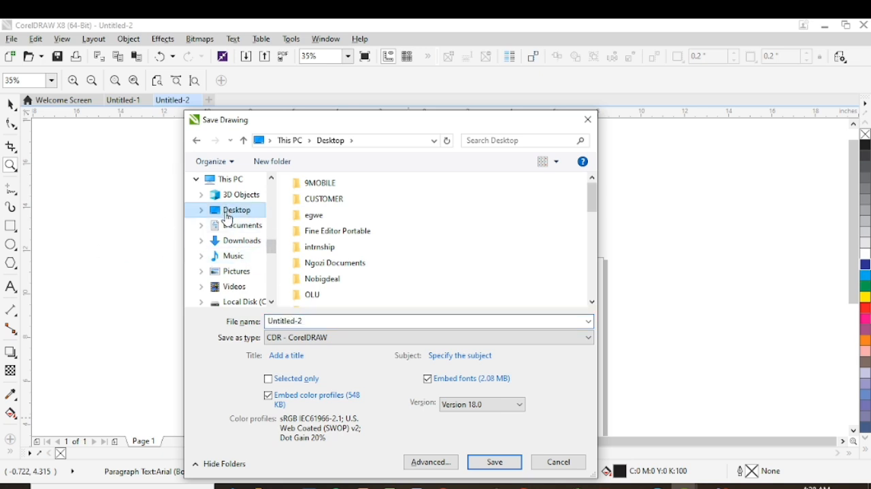
{"action": "double_click", "coordinate": [289, 321]}
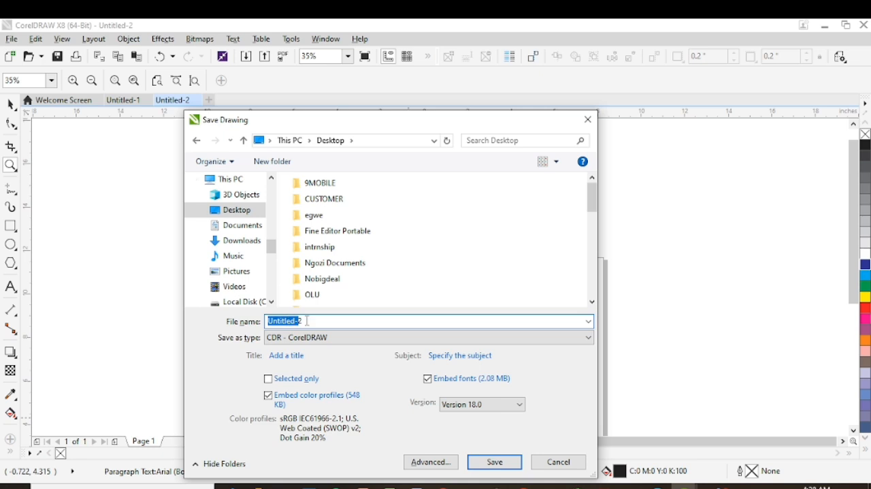
{"action": "left_click_drag", "start_coordinate": [306, 321], "coordinate": [267, 321]}
{"action": "key", "text": "BackSpace"}
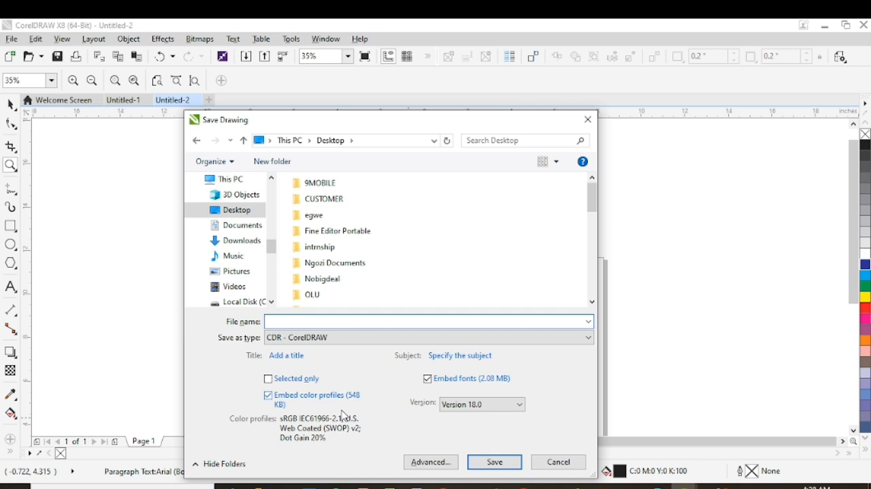
{"action": "type", "text": "type f"}
{"action": "type", "text": "ormatting"}
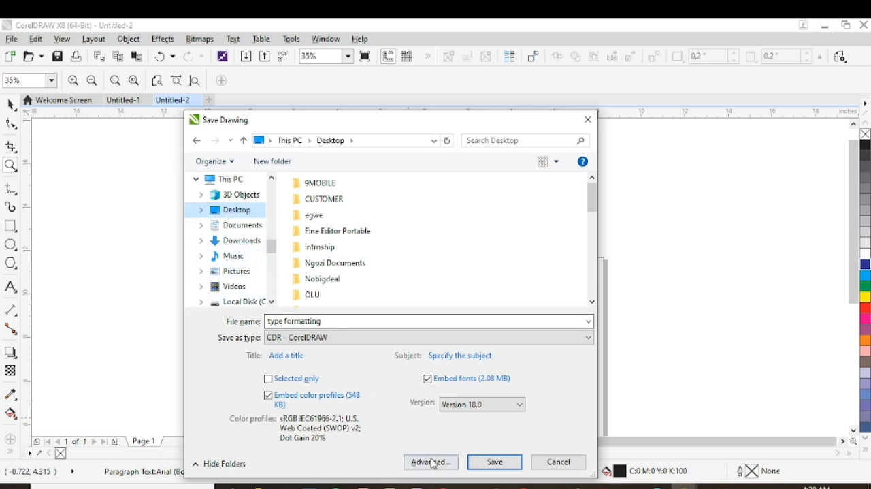
{"action": "left_click", "coordinate": [505, 468]}
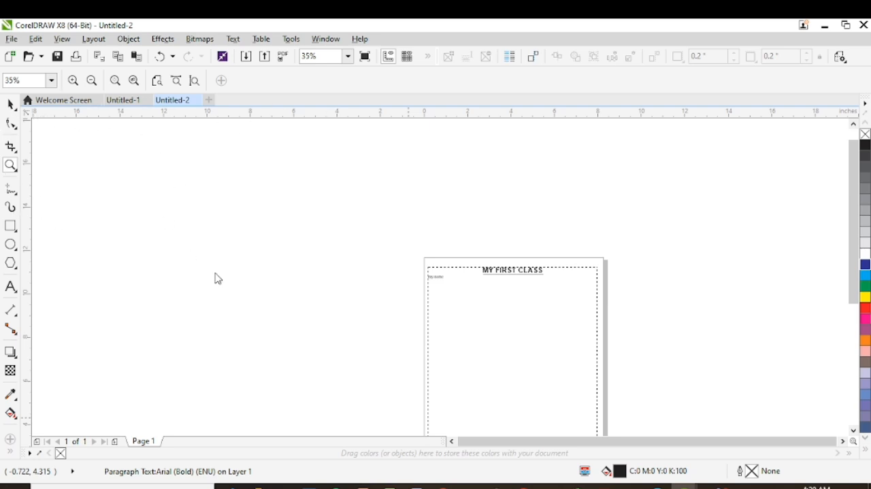
- Deselect the text frame, review the general print settings including the number of copies, and dismiss them without printing
{"action": "key", "text": "space"}
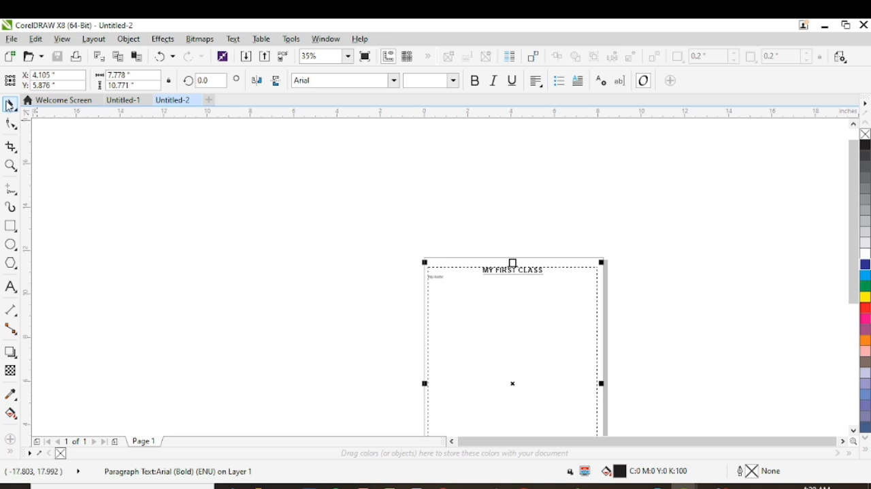
{"action": "left_click", "coordinate": [123, 178]}
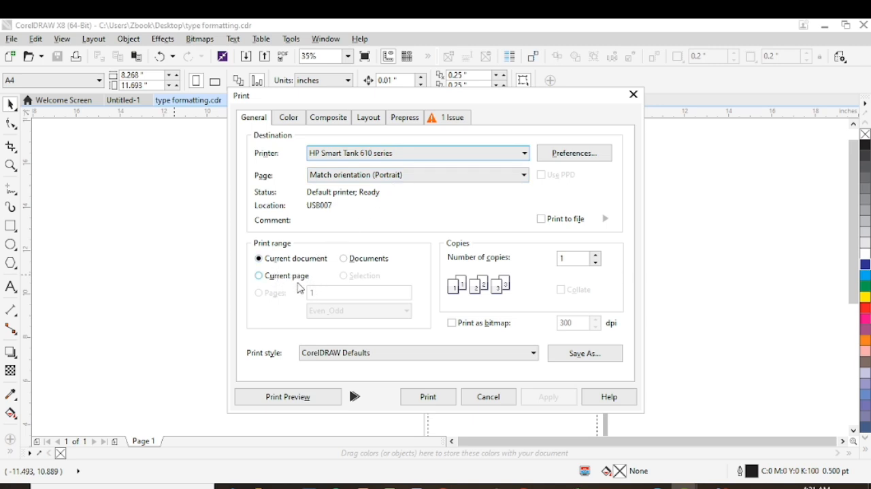
{"action": "left_click", "coordinate": [577, 259]}
{"action": "left_click", "coordinate": [634, 95]}
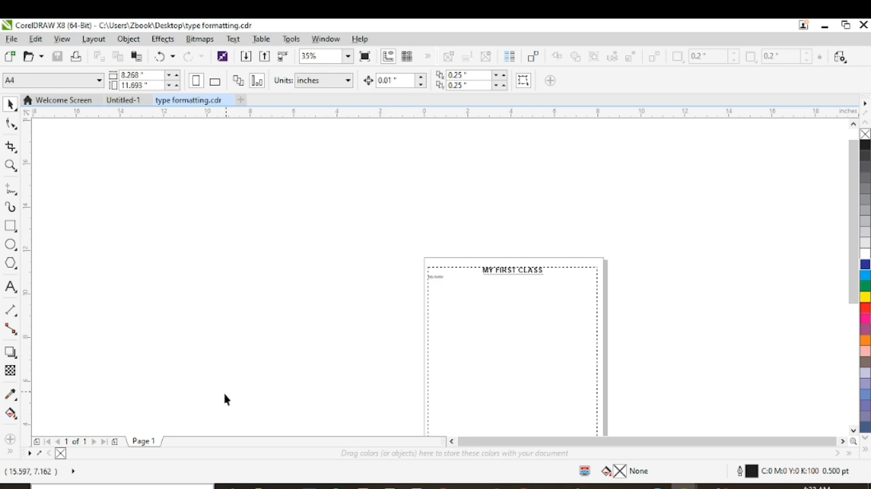
- Add a new page after Page 1 and switch between the two pages
{"action": "left_click", "coordinate": [117, 443]}
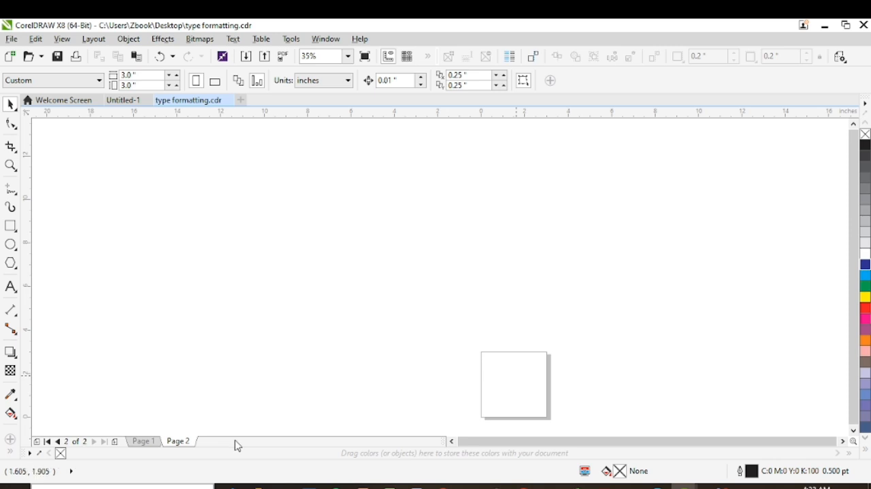
{"action": "left_click", "coordinate": [149, 443]}
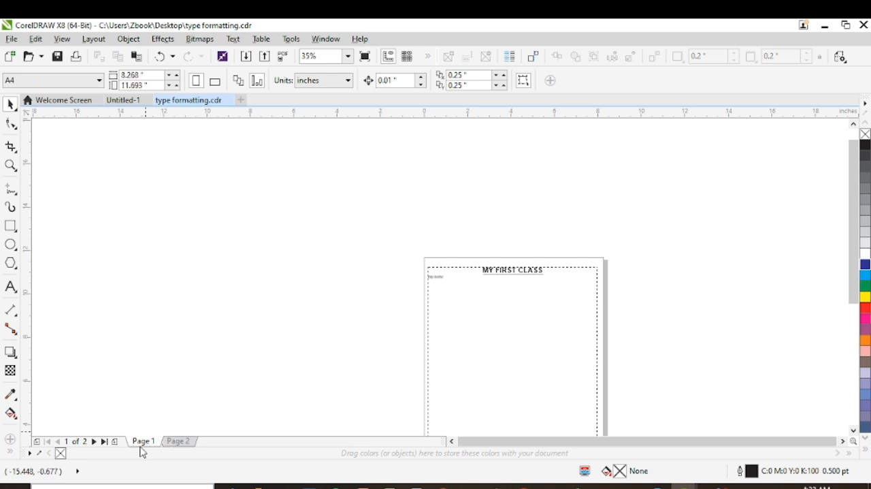
{"action": "right_click", "coordinate": [142, 445]}
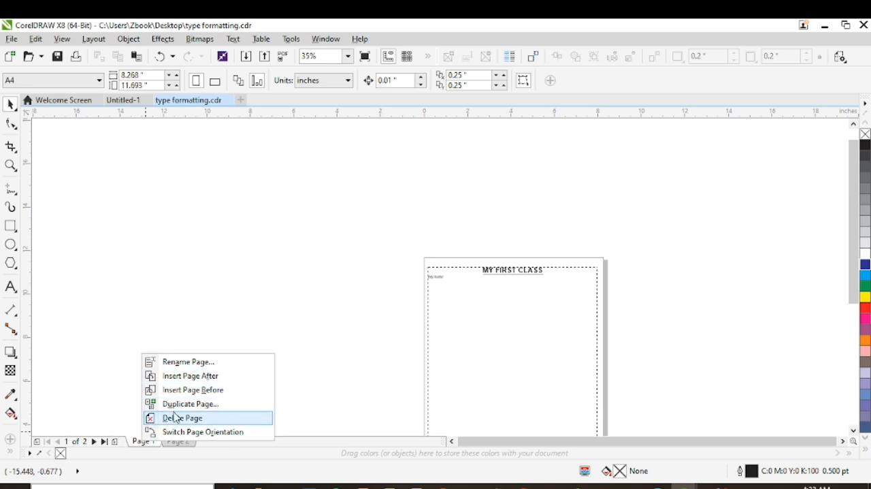
{"action": "left_click", "coordinate": [175, 443]}
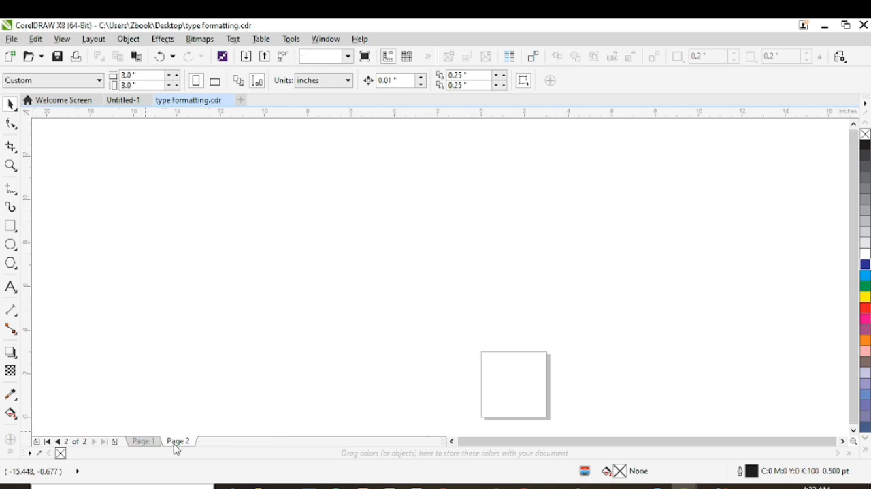
- Delete Page 2 from the document and check the page options of Page 1
{"action": "right_click", "coordinate": [174, 443]}
{"action": "left_click", "coordinate": [186, 418]}
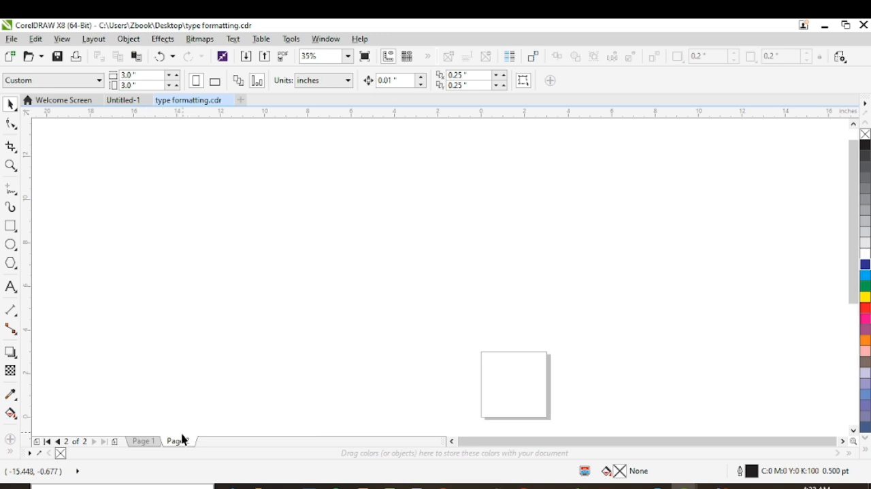
{"action": "right_click", "coordinate": [157, 441]}
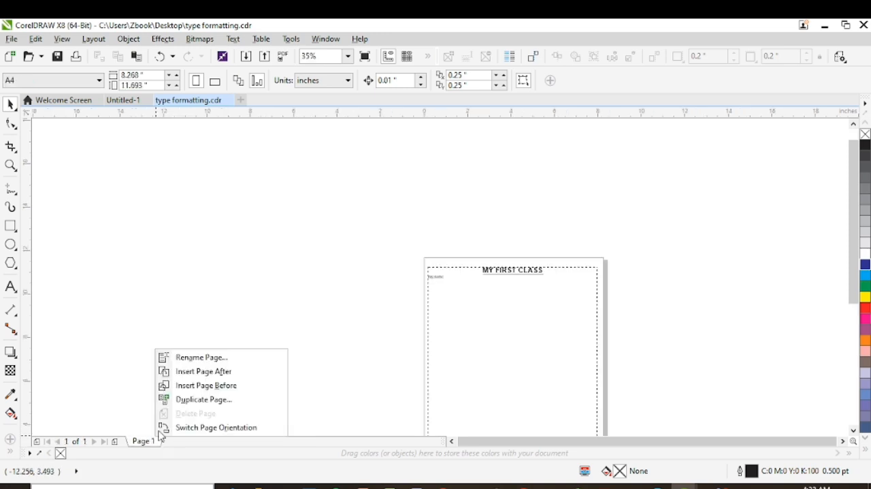
{"action": "left_click", "coordinate": [252, 176]}
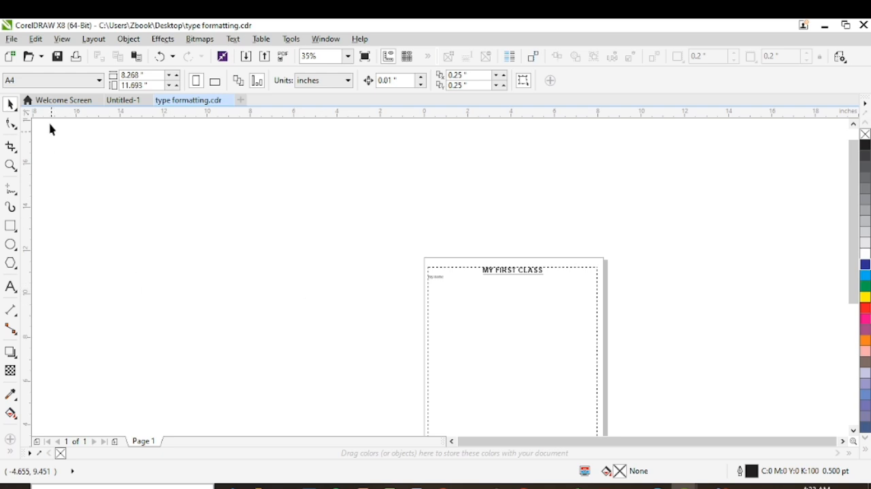
- Export the page to the Desktop as the JPEG "type formatting" in CMYK Color (32-bit) at High 80% quality
{"action": "left_click", "coordinate": [18, 41]}
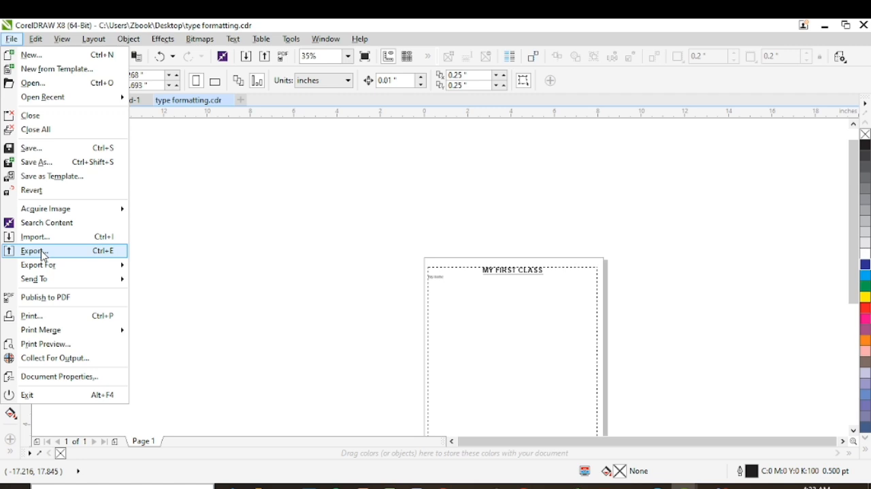
{"action": "left_click", "coordinate": [184, 253]}
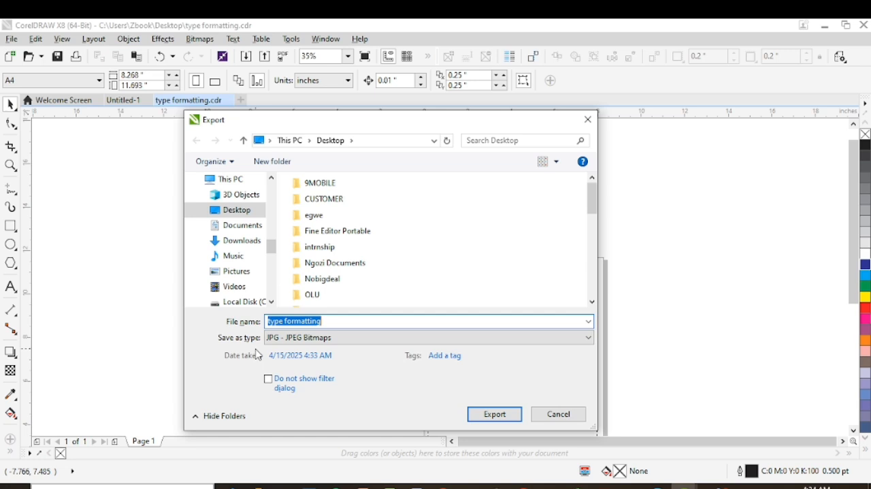
{"action": "left_click", "coordinate": [354, 343]}
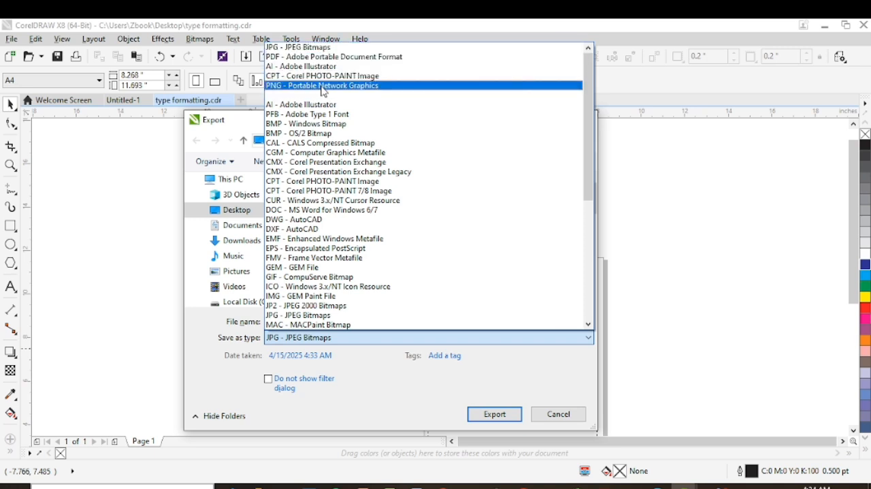
{"action": "left_click", "coordinate": [314, 47]}
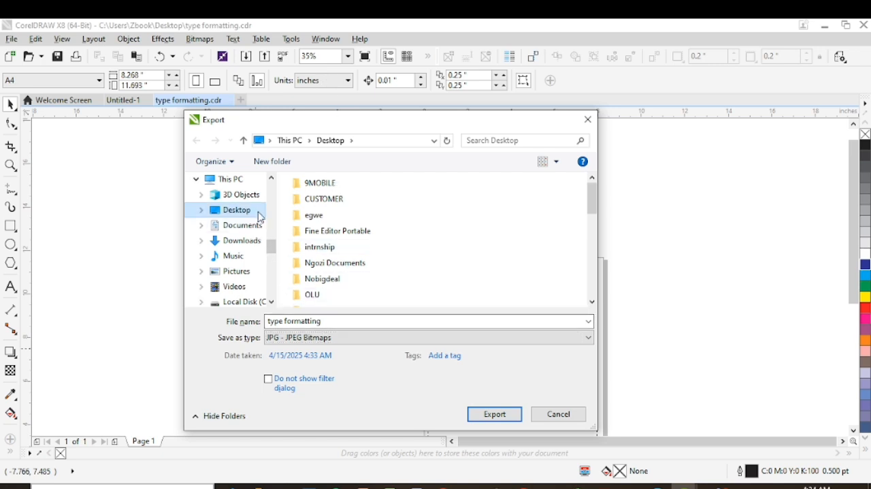
{"action": "left_click", "coordinate": [483, 420]}
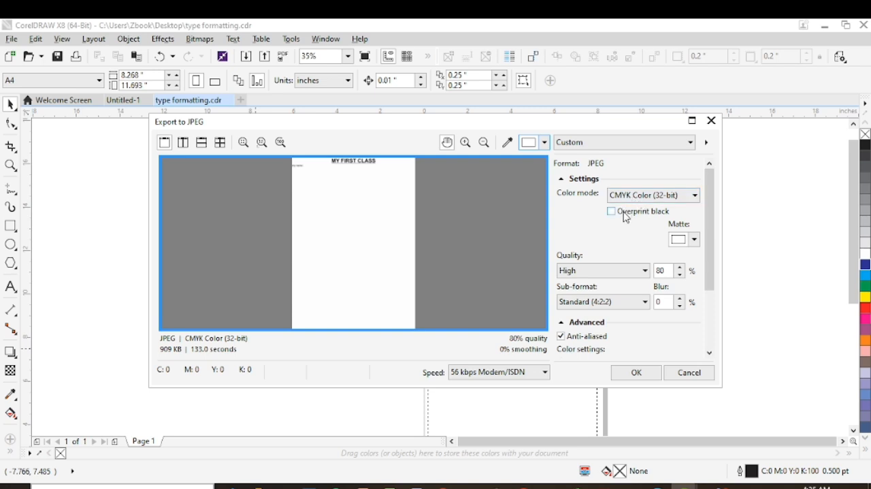
{"action": "left_click", "coordinate": [636, 378]}
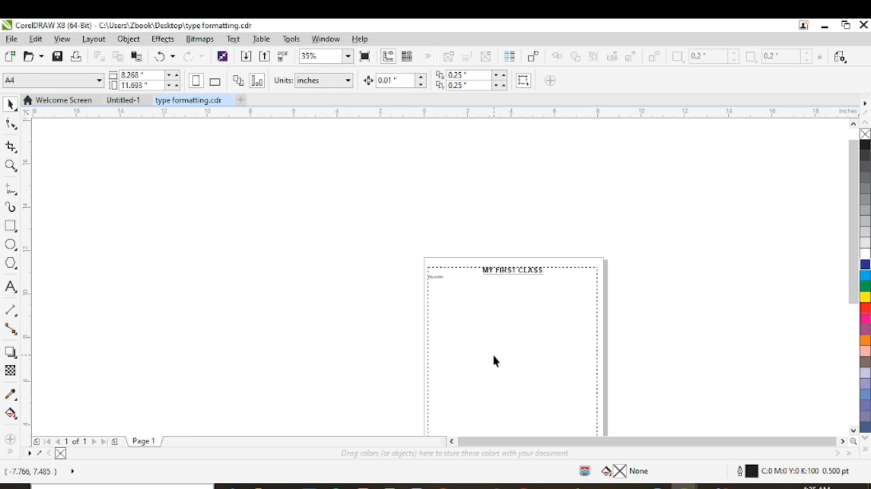
- Minimize all open windows to reach the desktop and open the exported "type formatting" JPG in Paint
{"action": "left_click", "coordinate": [824, 26]}
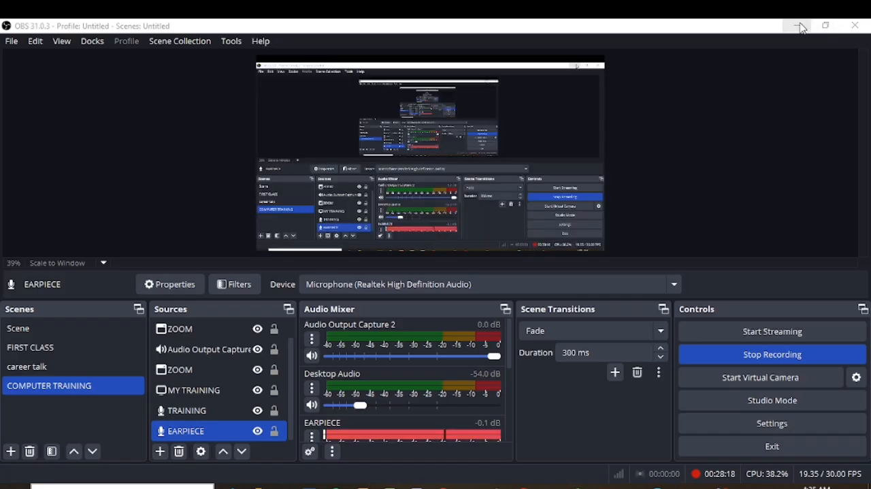
{"action": "left_click", "coordinate": [800, 28]}
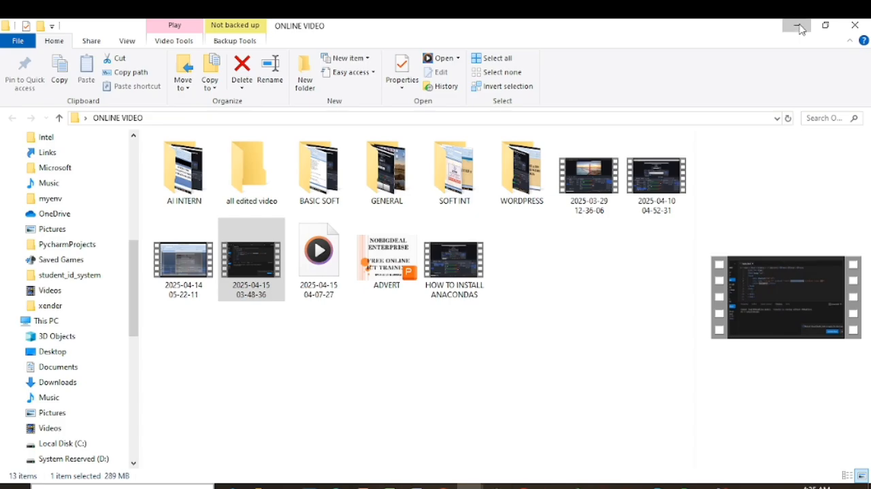
{"action": "left_click", "coordinate": [799, 27]}
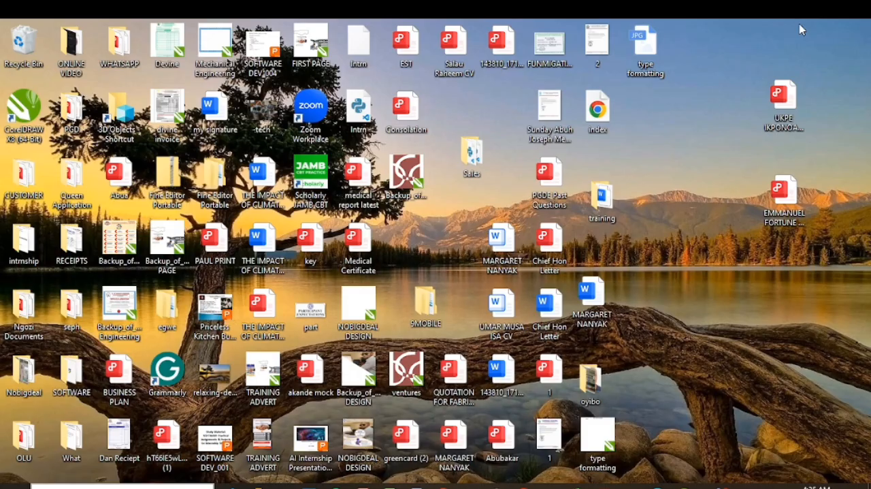
{"action": "double_click", "coordinate": [645, 44]}
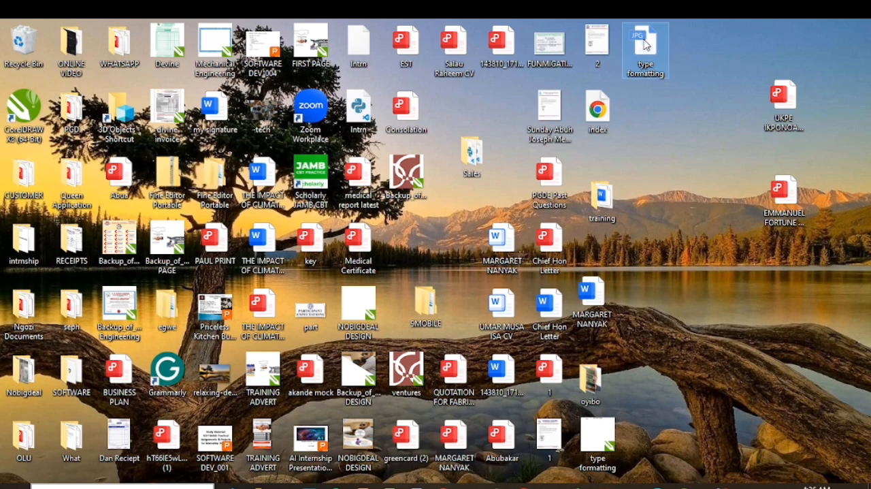
{"action": "right_click", "coordinate": [644, 42]}
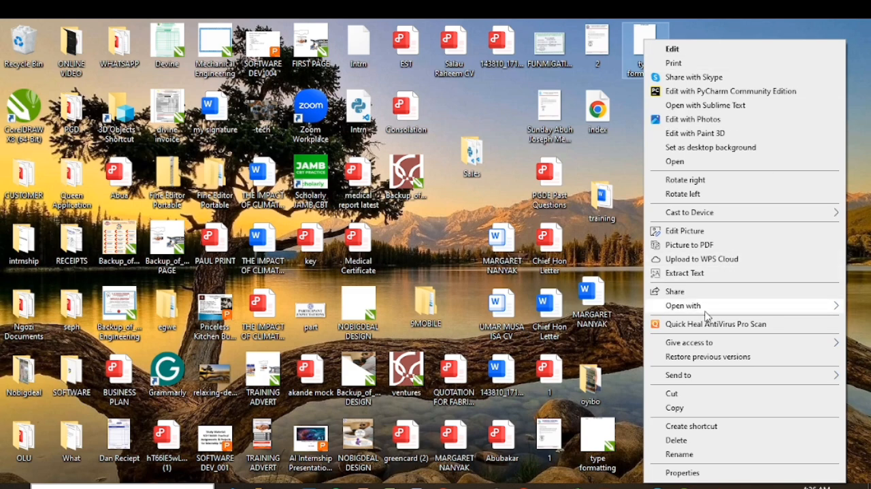
{"action": "mouse_move", "coordinate": [706, 312]}
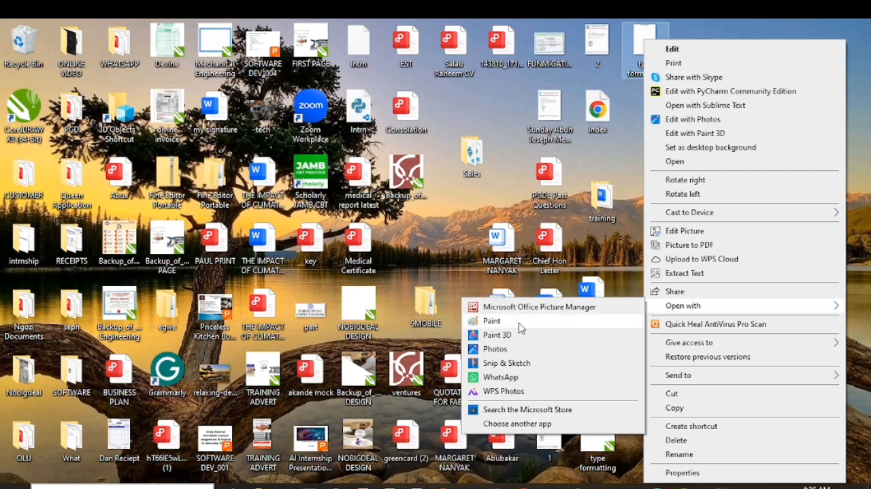
{"action": "left_click", "coordinate": [499, 322]}
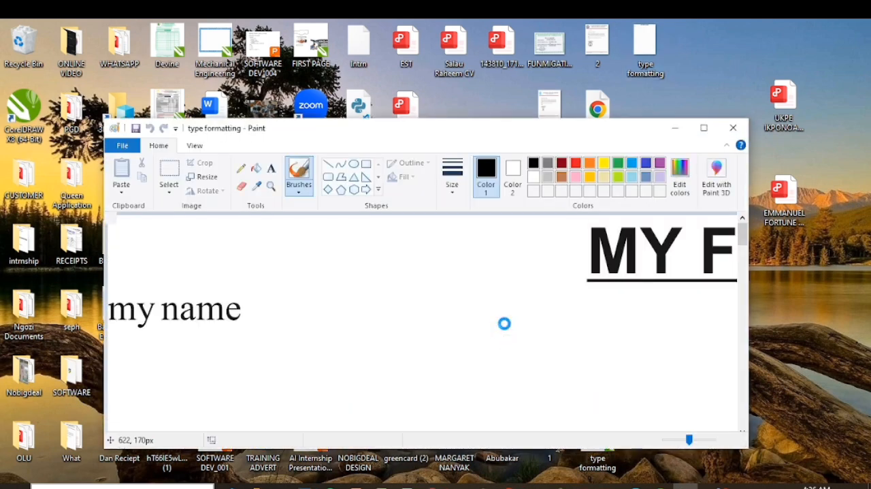
- Examine the exported image in a maximized Paint window, close it, and switch back to type formatting.cdr in CorelDRAW
{"action": "left_click", "coordinate": [704, 127]}
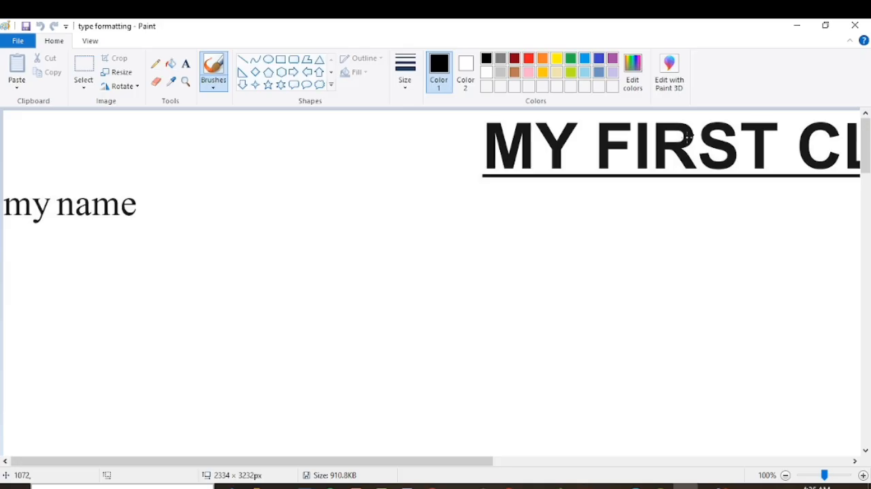
{"action": "scroll", "coordinate": [262, 246], "scroll_direction": "down", "scroll_amount": 3}
{"action": "scroll", "coordinate": [262, 246], "scroll_direction": "up", "scroll_amount": 3}
{"action": "left_click", "coordinate": [855, 25]}
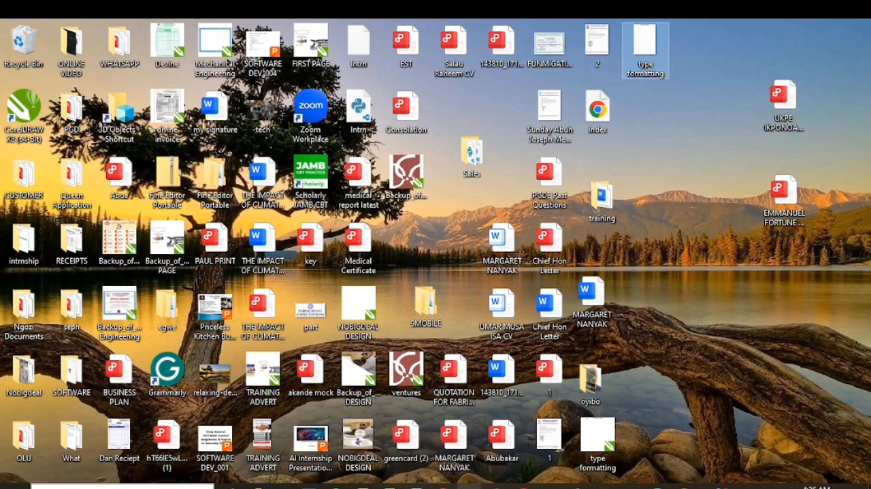
{"action": "mouse_move", "coordinate": [685, 485]}
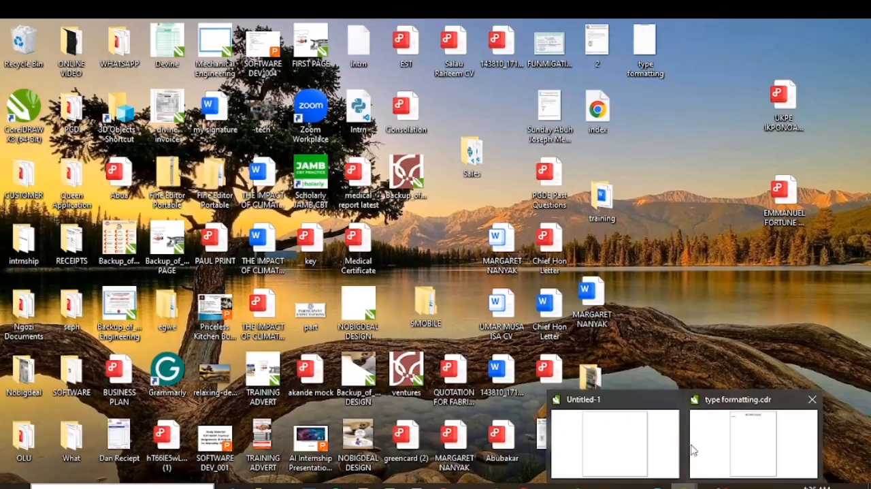
{"action": "left_click", "coordinate": [755, 436]}
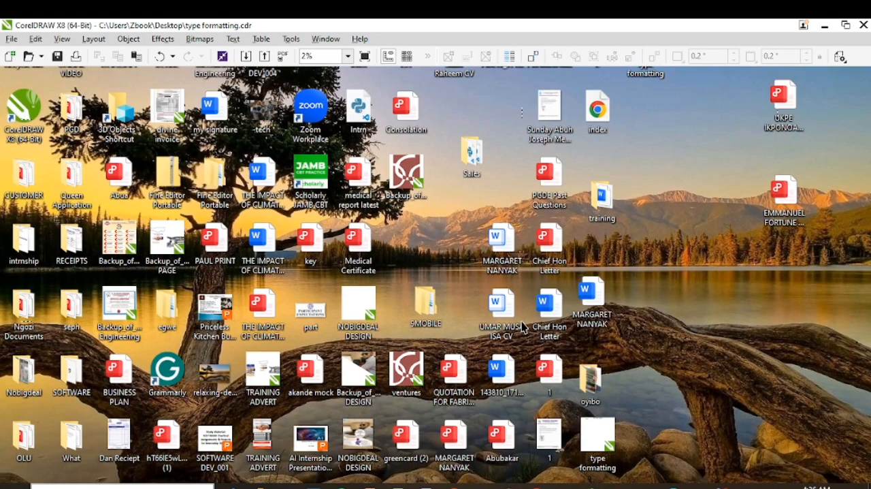